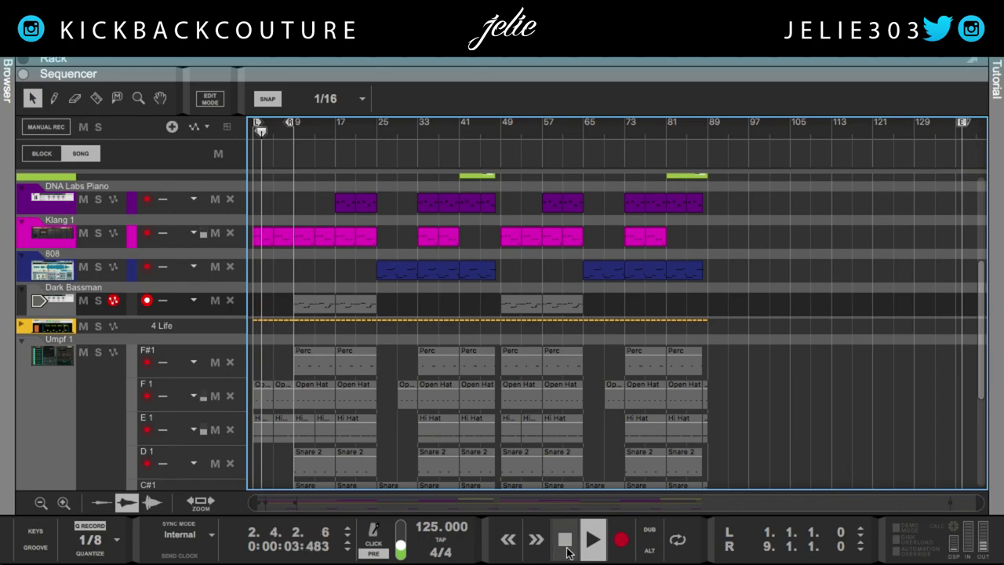
Show the mixer's dynamics section and turn on the master compressor, playing the song before stopping playback
key(F5)
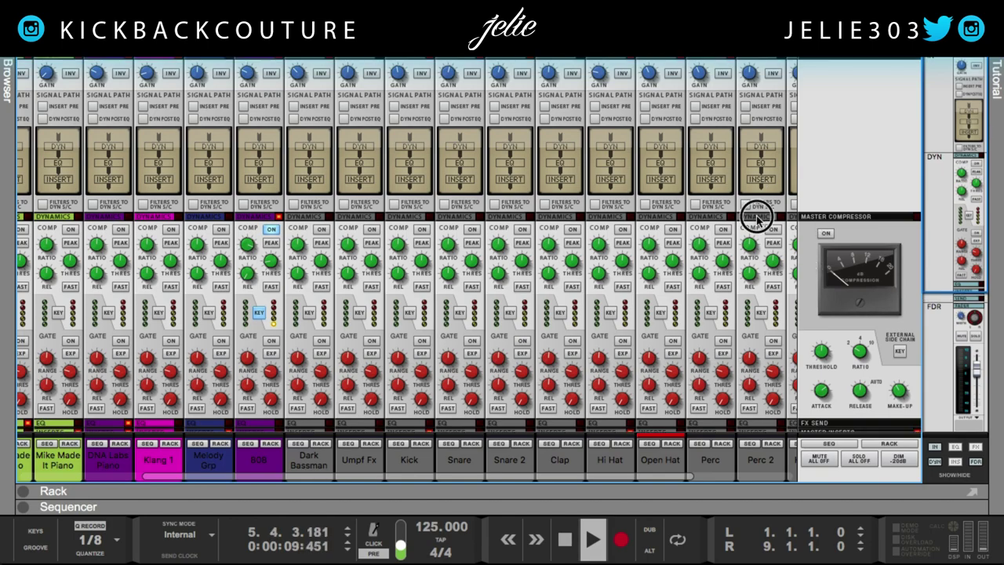
click(758, 216)
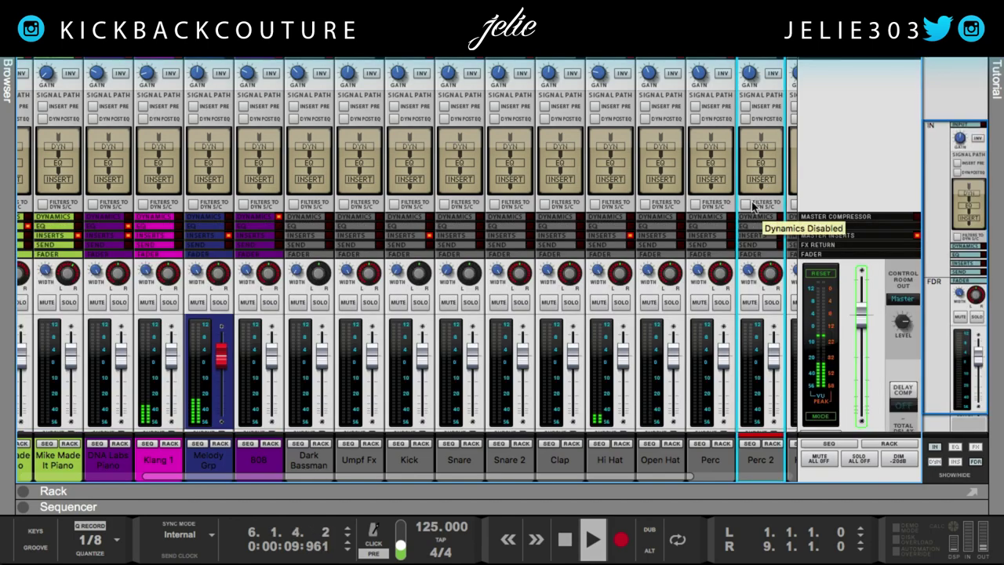
click(765, 58)
click(819, 193)
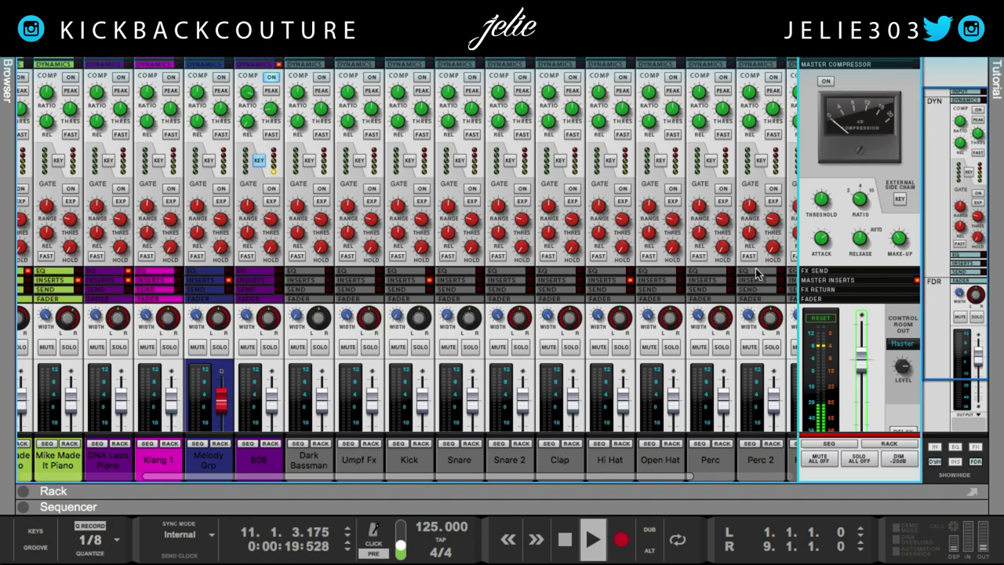
click(828, 82)
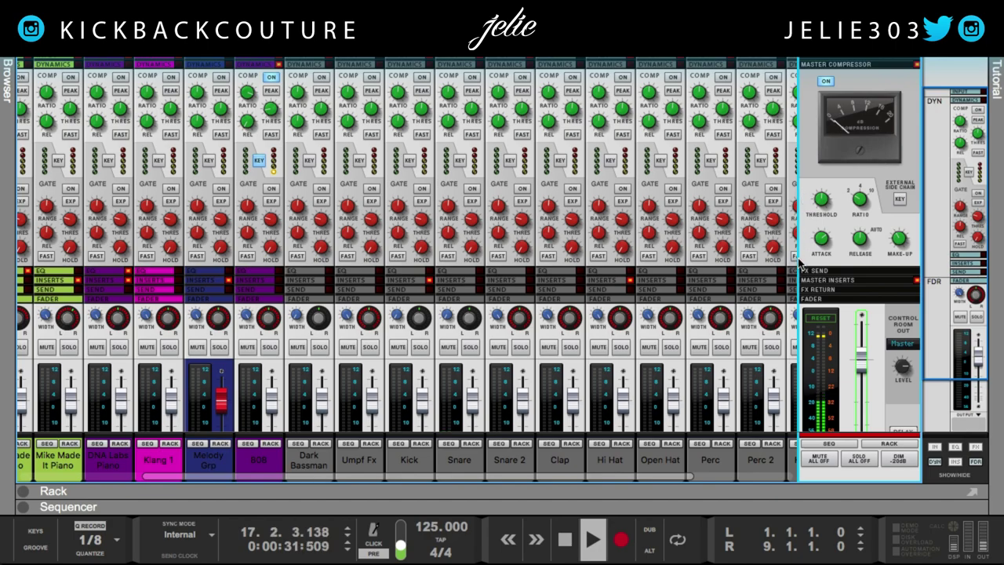
key(space)
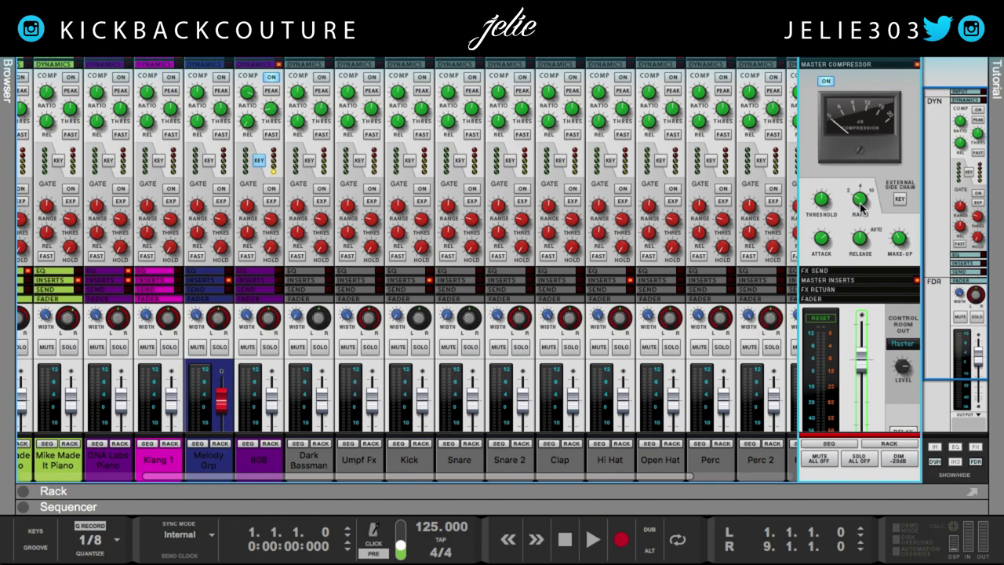
Set the master compressor's ratio to 10:1 and raise its make-up gain to 8.54 dB while playing the song
drag(859, 201, 859, 118)
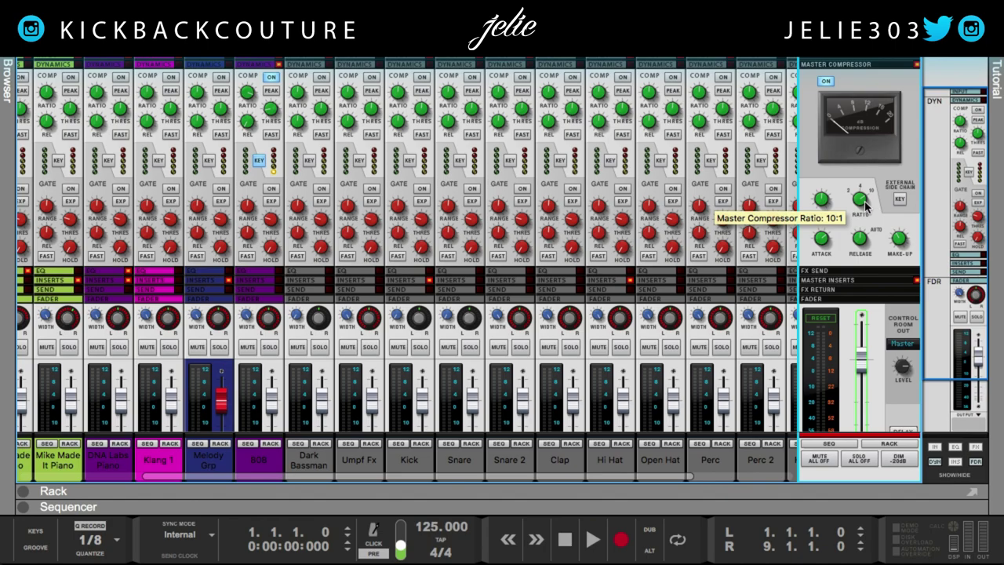
key(space)
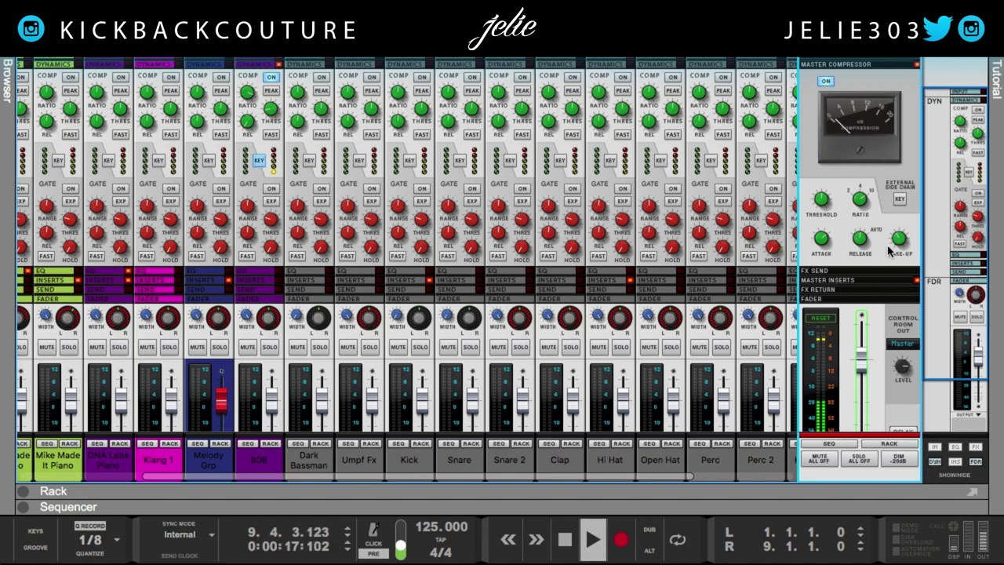
scroll(893, 226, up, 1)
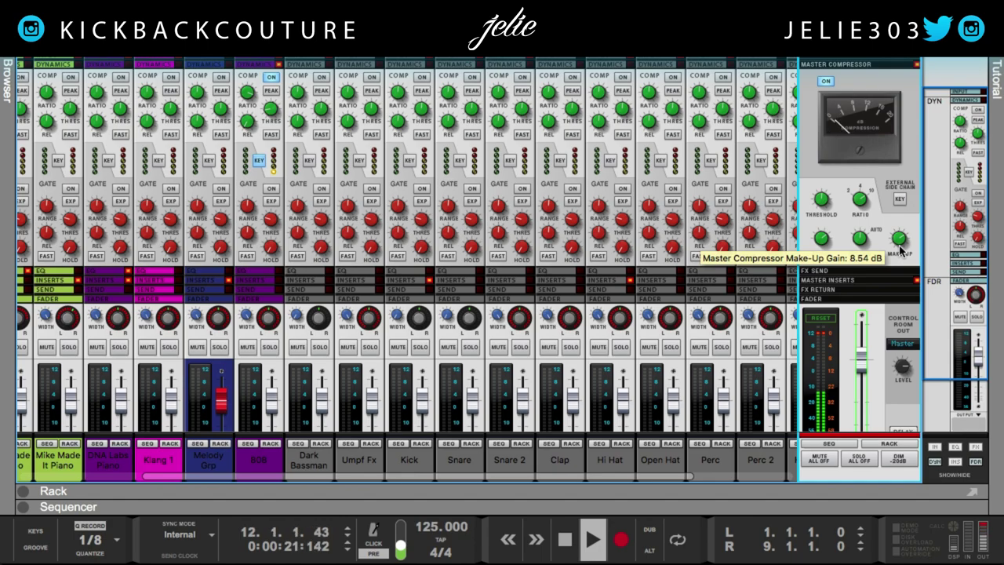
key(space)
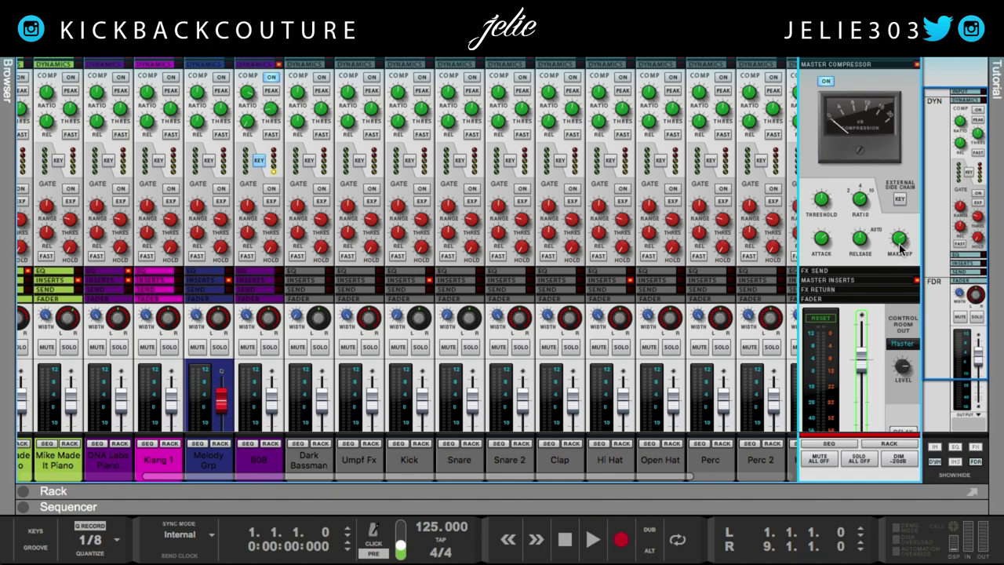
Lower the master compressor's make-up gain
mouse_move(899, 244)
drag(900, 244, 900, 265)
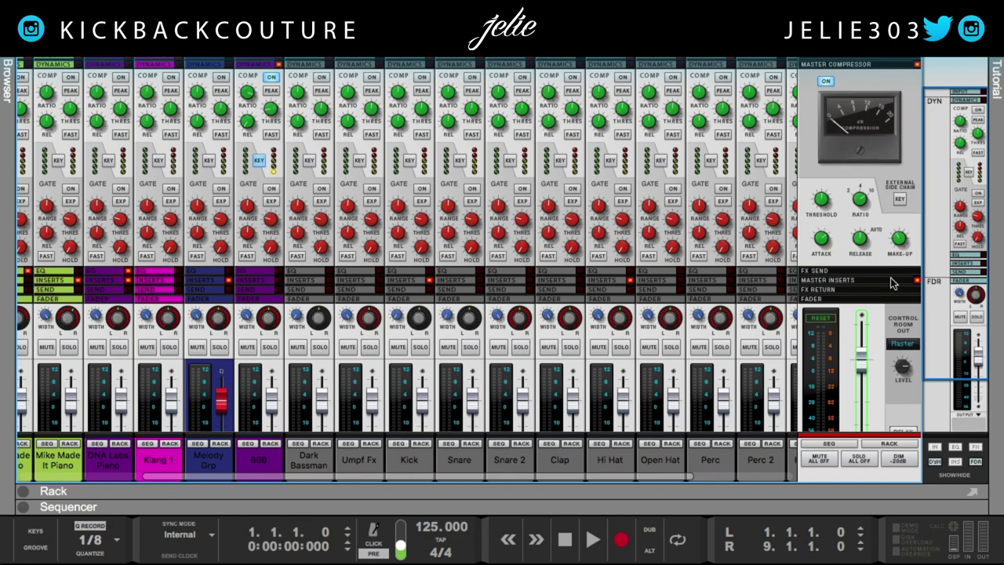
drag(868, 204, 837, 223)
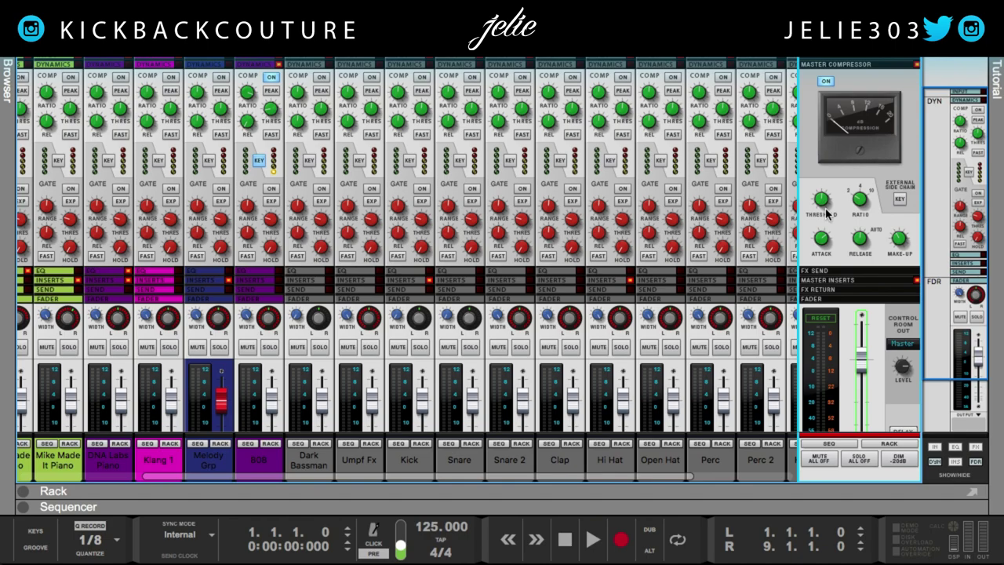
Sweep the master compressor's threshold to -30 dB, up to 0 dB and down again with playback stopped
drag(823, 204, 827, 259)
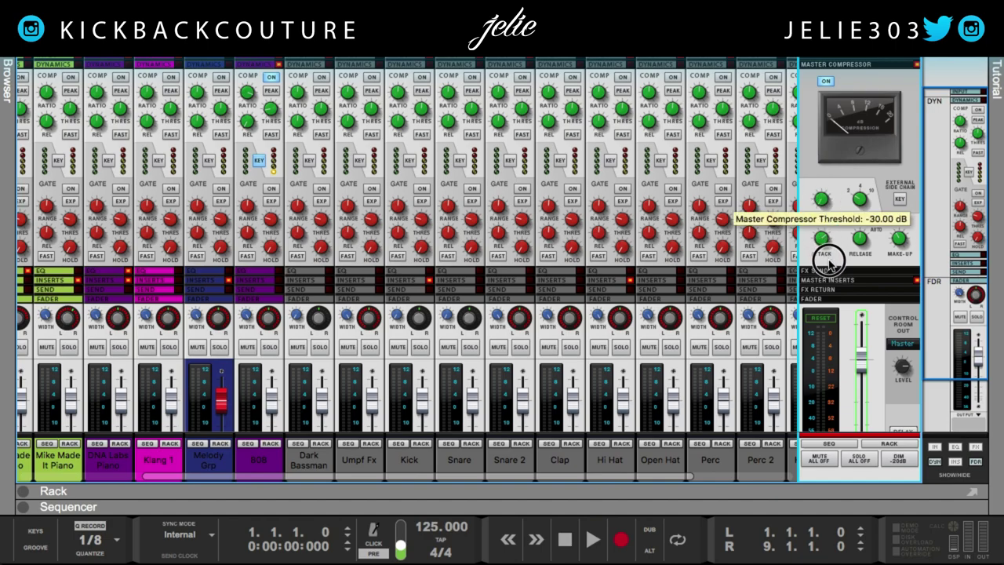
drag(822, 211, 809, 91)
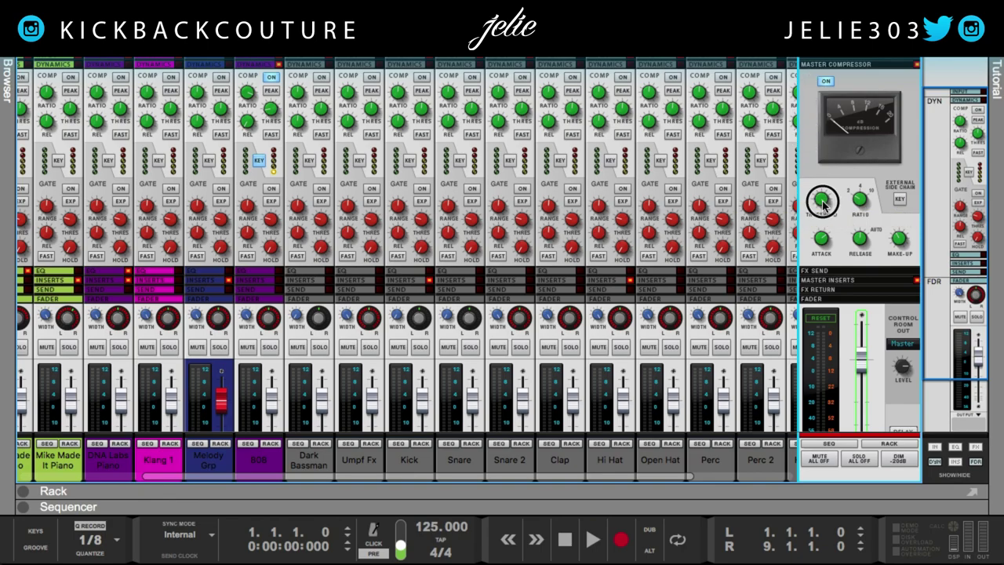
mouse_move(823, 203)
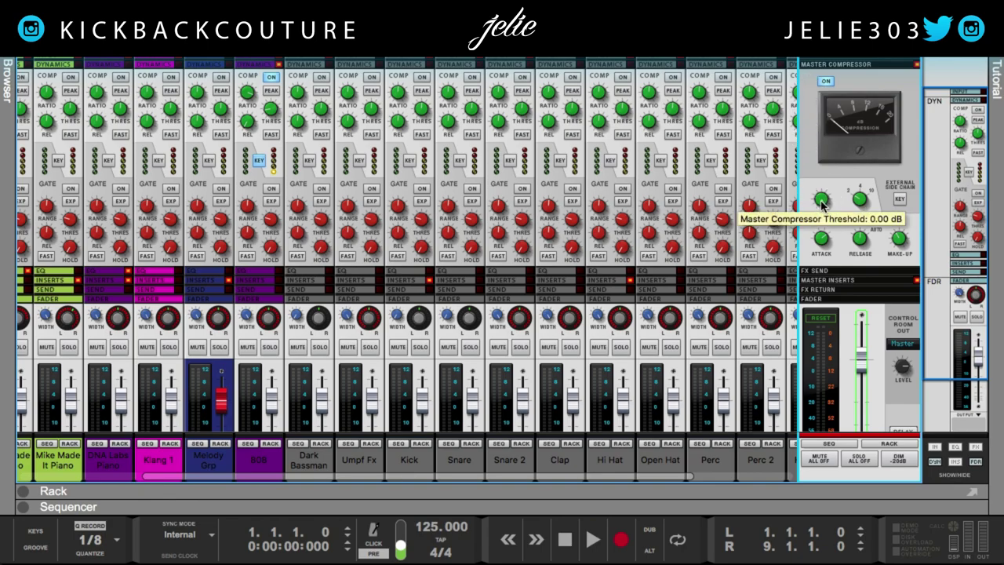
drag(822, 204, 809, 477)
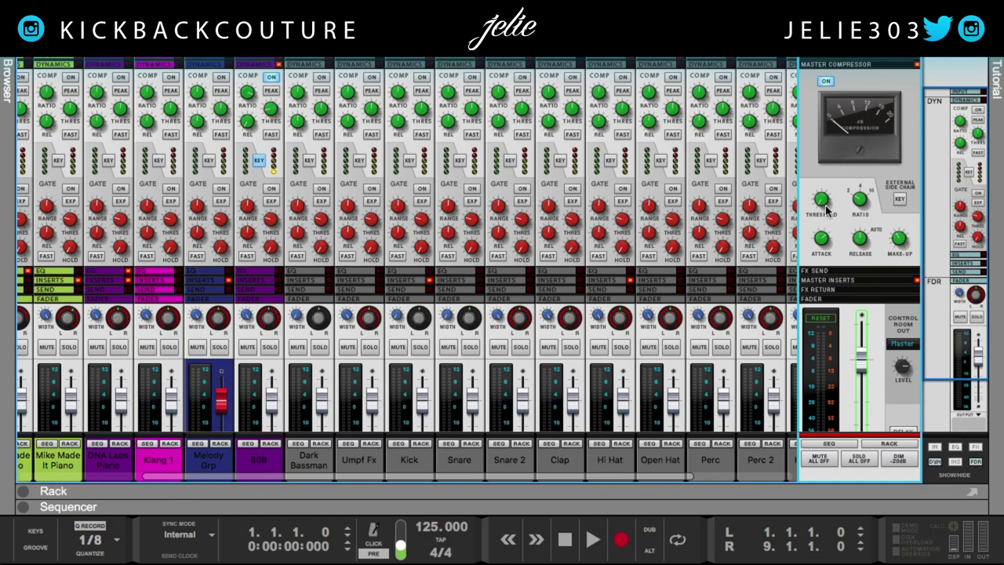
Play the song while bringing the master compressor's threshold from 0 dB down to -30 dB, and raise it slightly after stopping
key(space)
drag(827, 202, 808, 111)
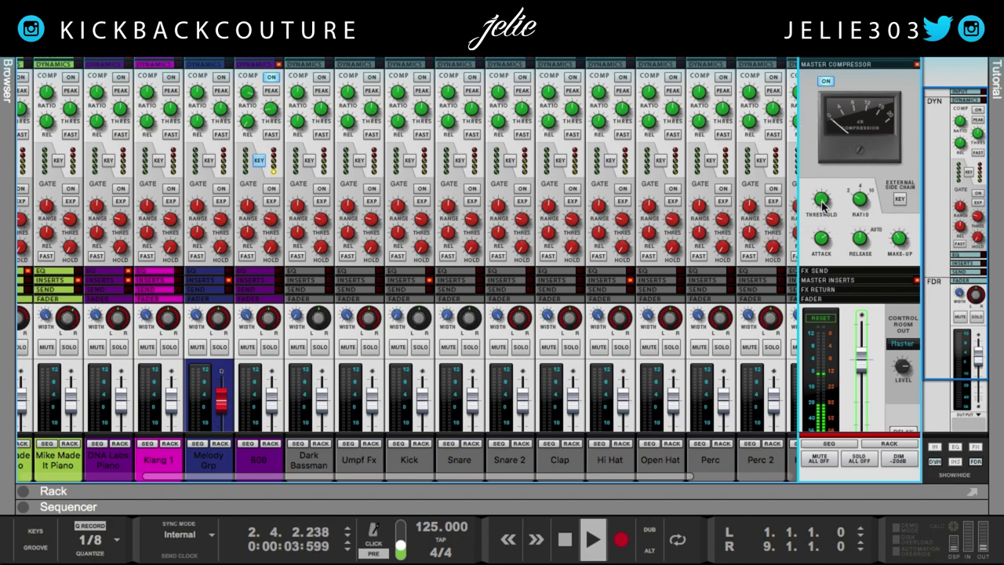
mouse_move(823, 199)
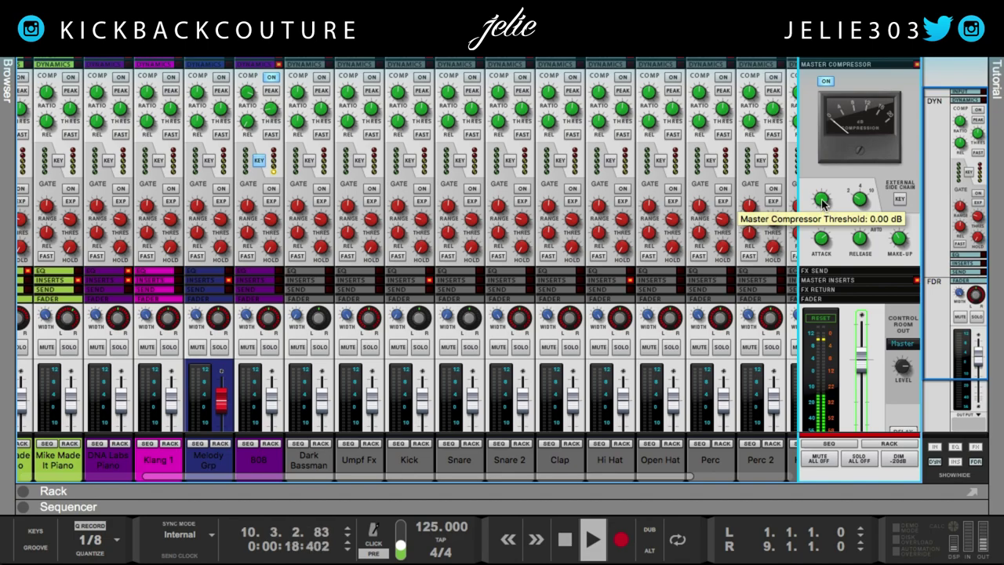
drag(823, 202, 829, 235)
drag(821, 201, 824, 209)
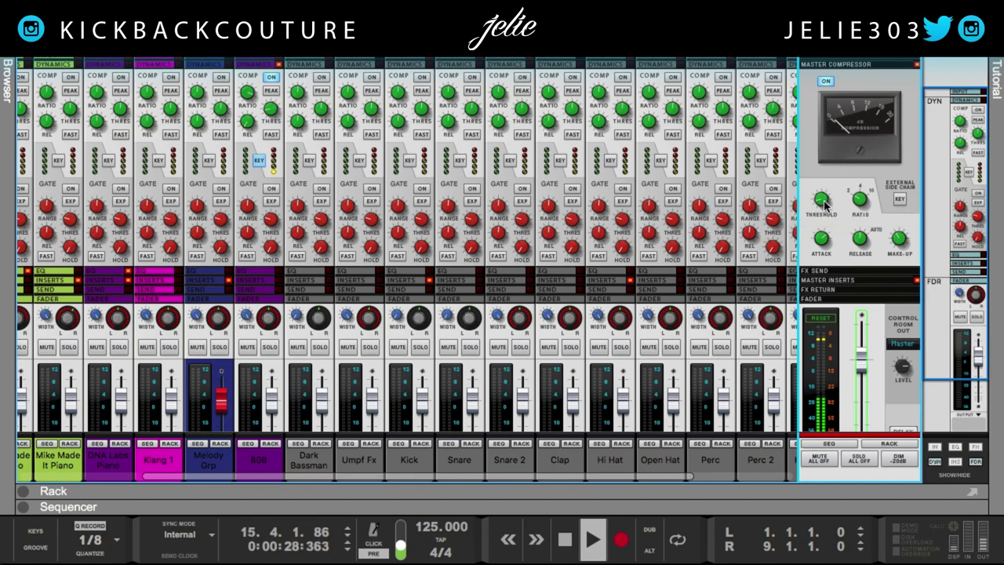
drag(825, 205, 836, 227)
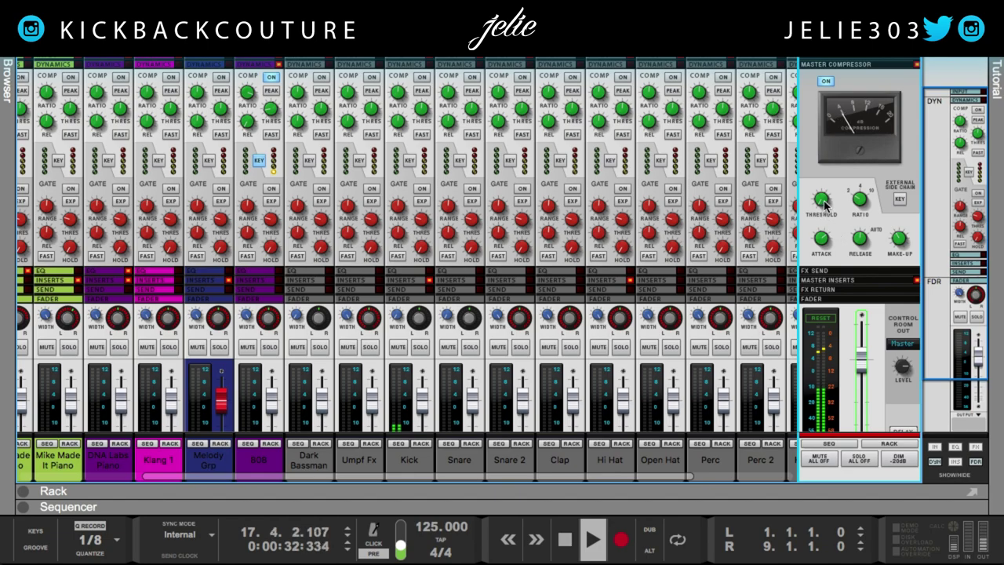
key(space)
mouse_move(825, 206)
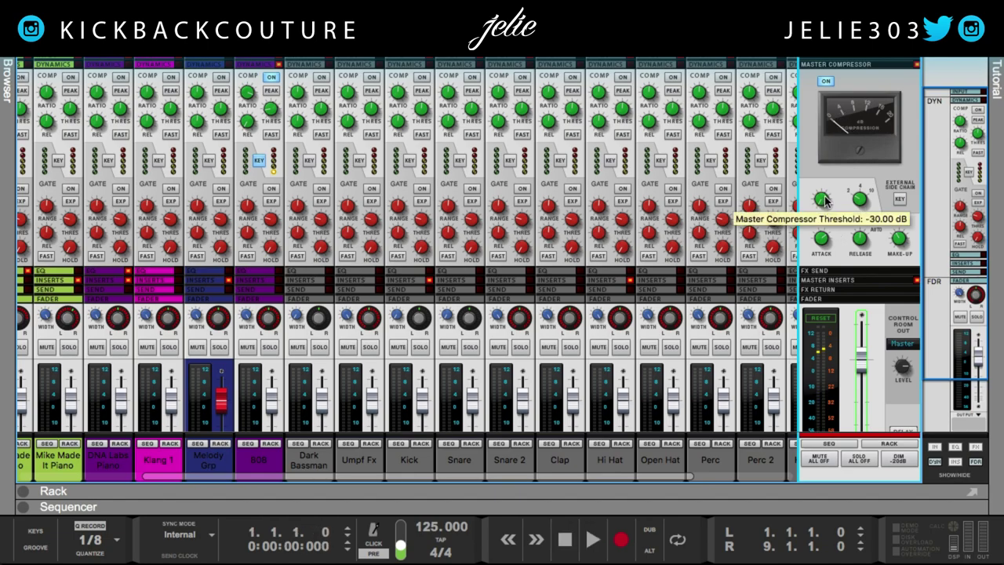
drag(825, 202, 818, 191)
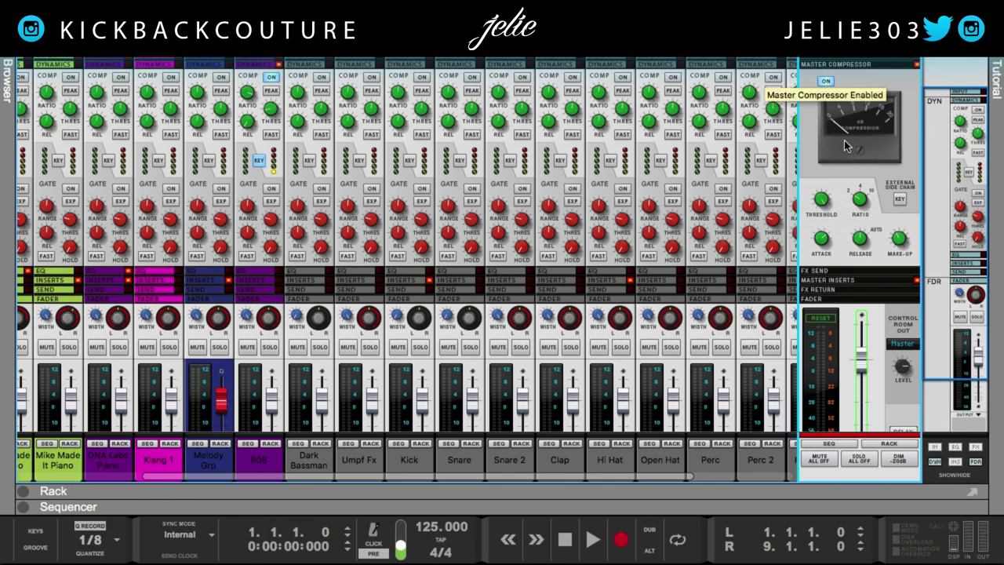
Try a higher ratio on the master compressor and bring the ratio back down
click(860, 201)
drag(862, 204, 879, 128)
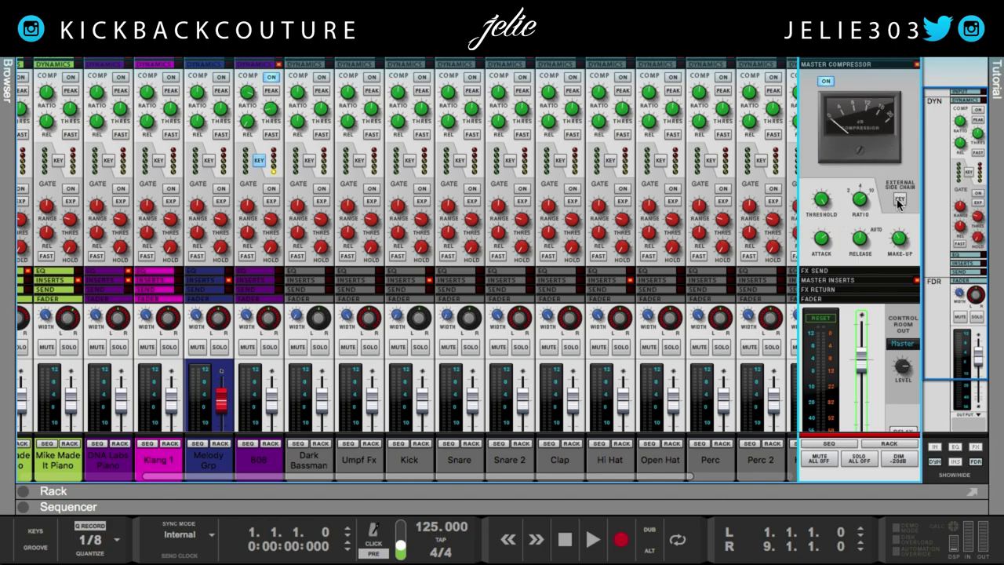
drag(864, 204, 872, 271)
Start playback and loop the section from bar 9 to bar 17, returning to the full mixer view
key(space)
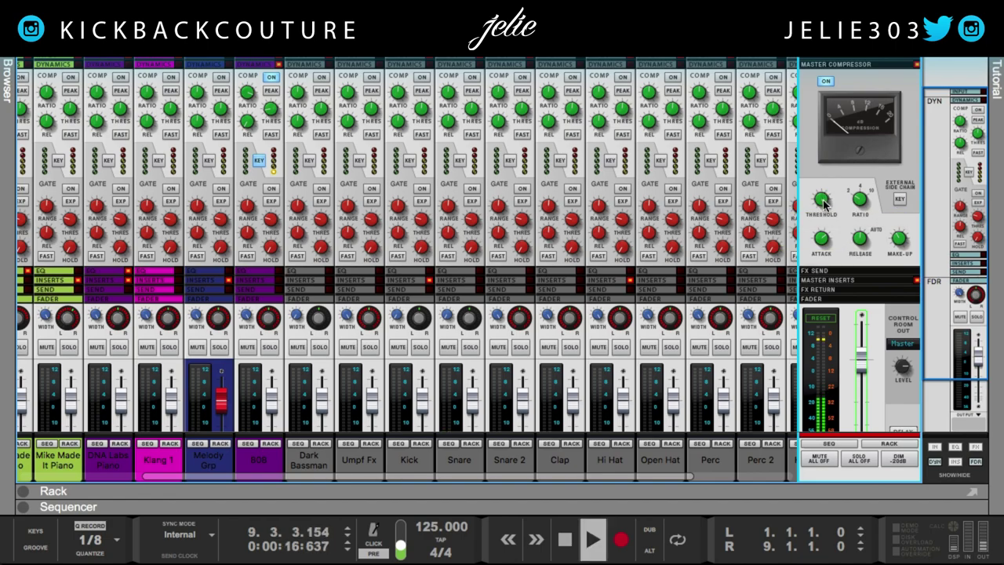
drag(523, 508, 560, 273)
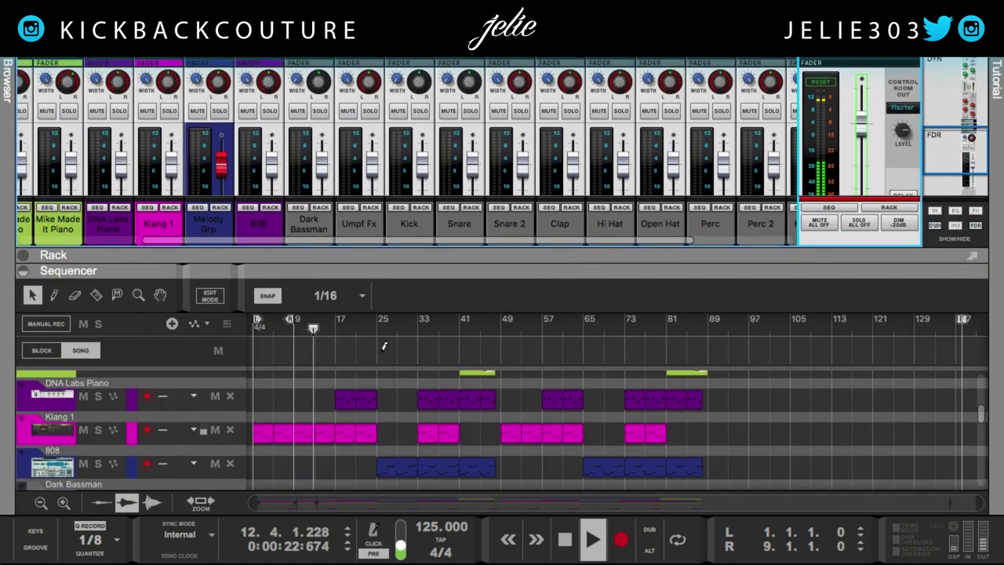
click(381, 352)
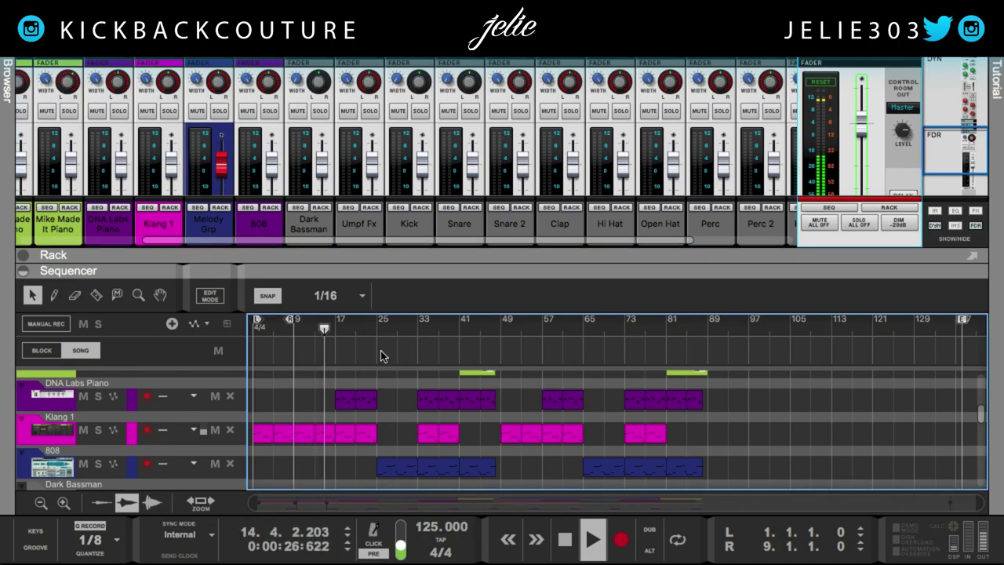
key(super+alt+Right)
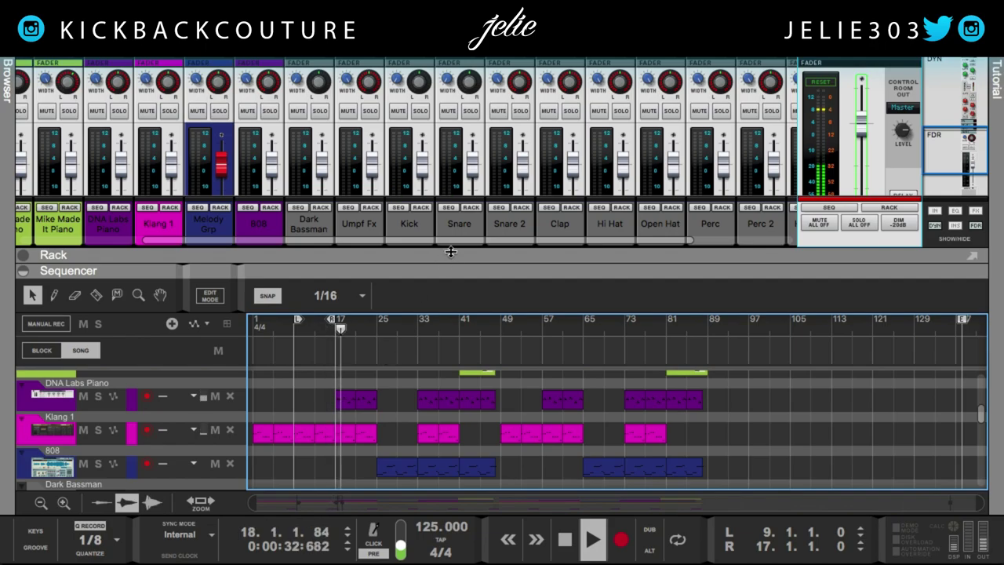
drag(449, 255, 386, 556)
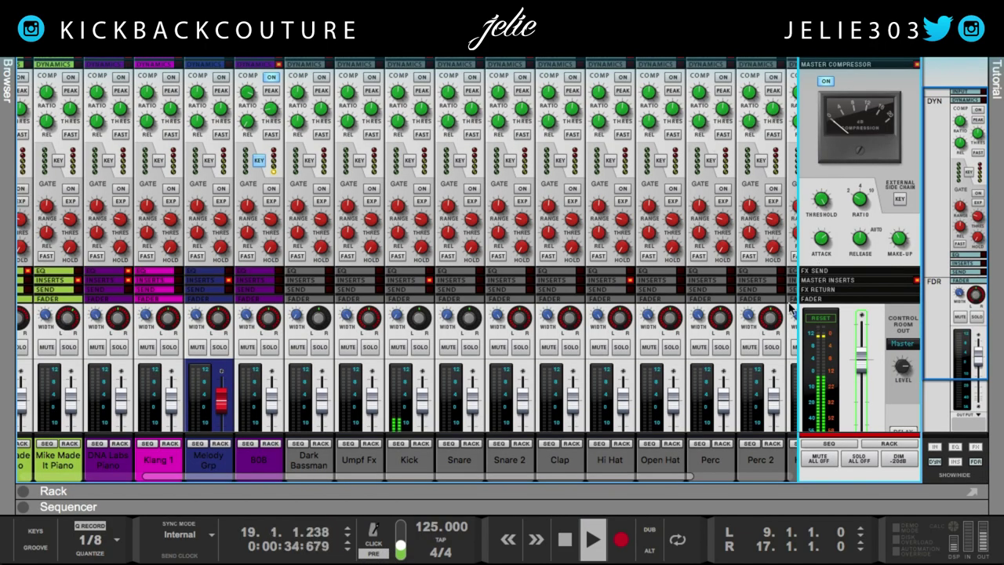
key(l)
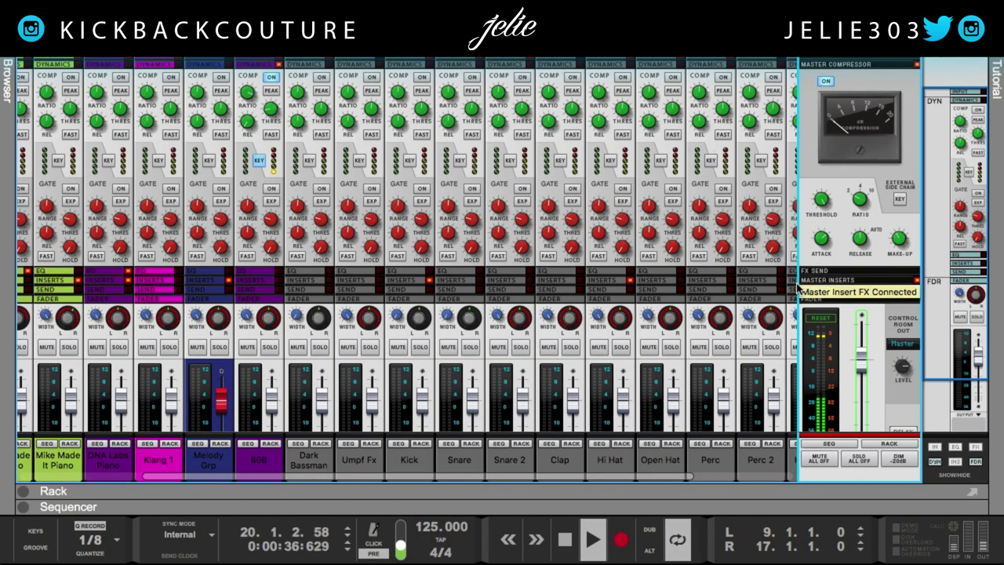
Lower the master compressor's threshold in small amounts while the looped section plays
drag(822, 202, 824, 220)
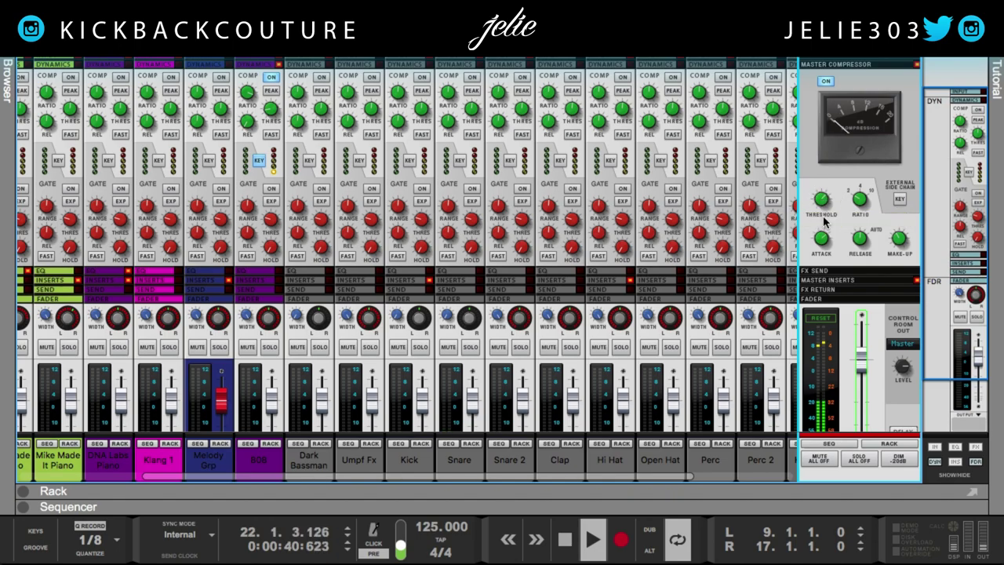
drag(821, 202, 824, 210)
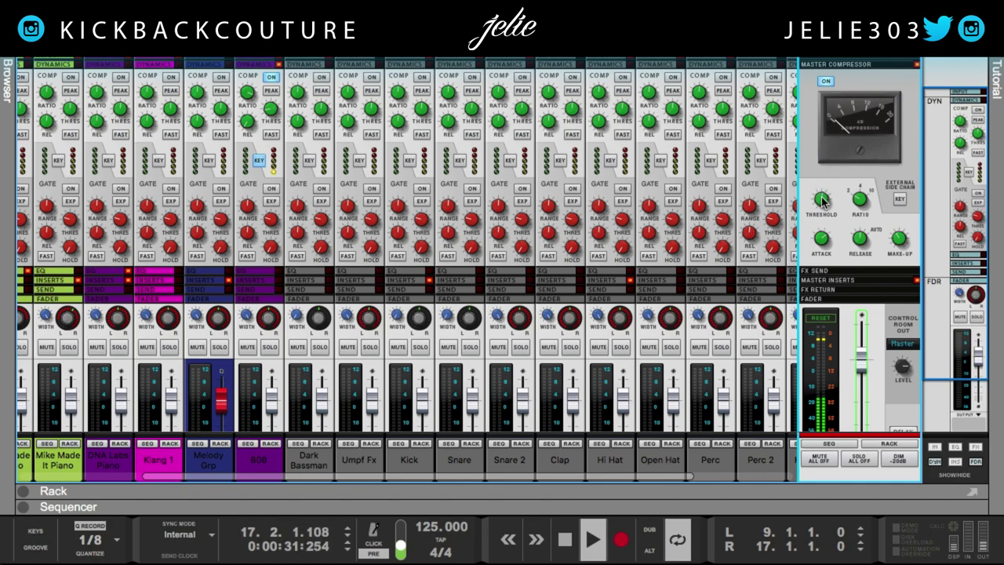
drag(821, 201, 826, 207)
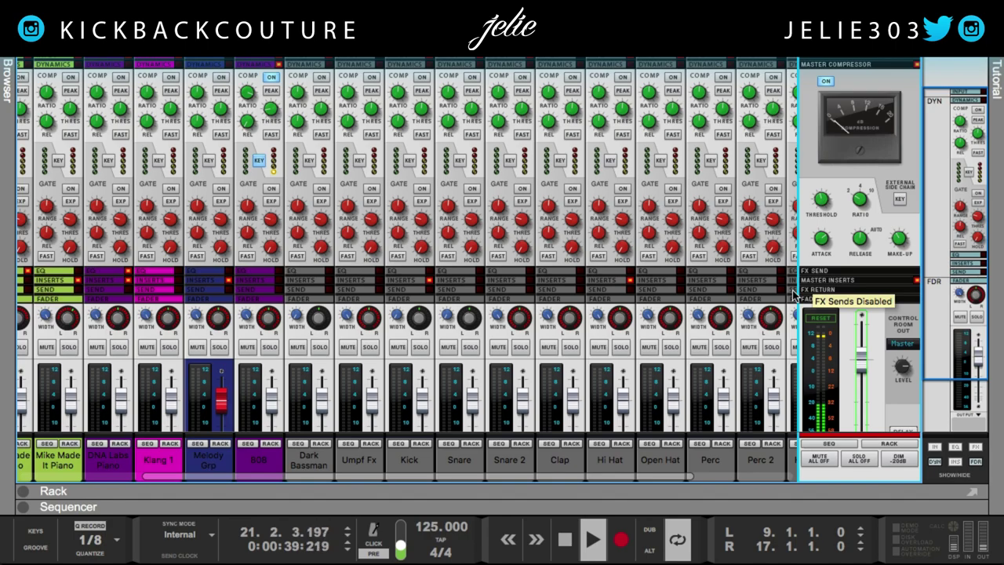
Play the song from about bar 32 in the sequencer, check the master compressor's gain reduction meter in the mixer, and stop playback
drag(747, 487, 748, 60)
scroll(424, 341, down, 2)
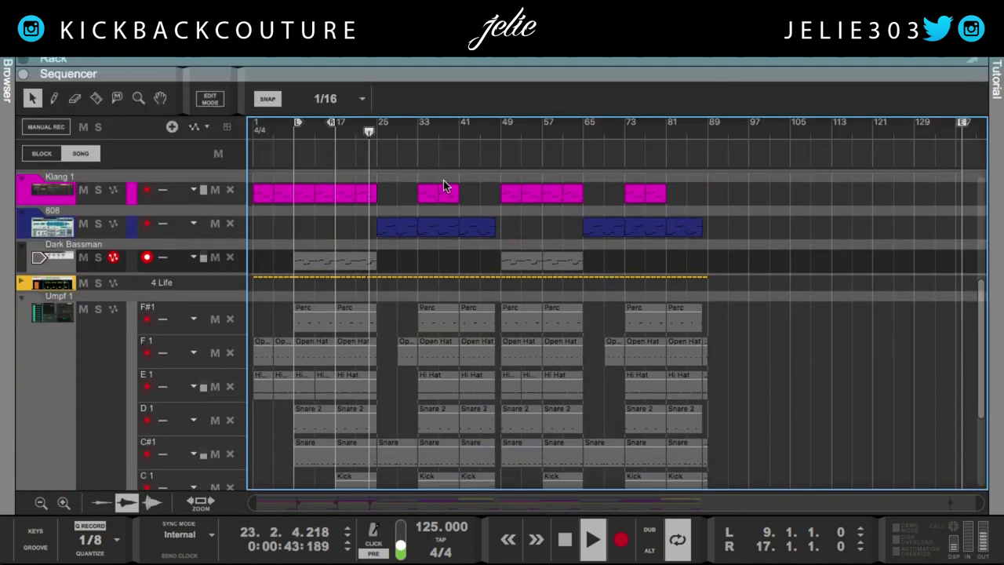
click(414, 129)
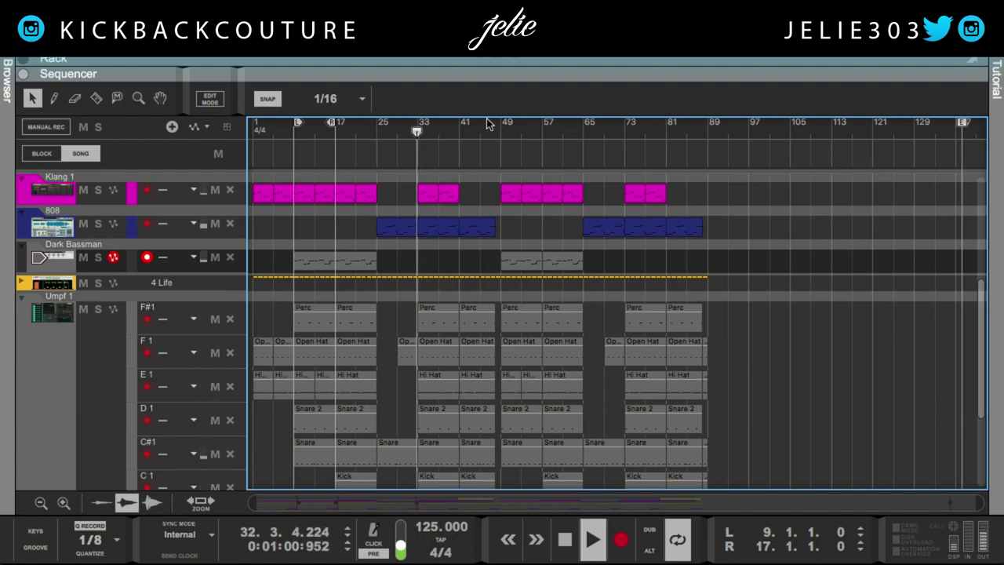
key(F5)
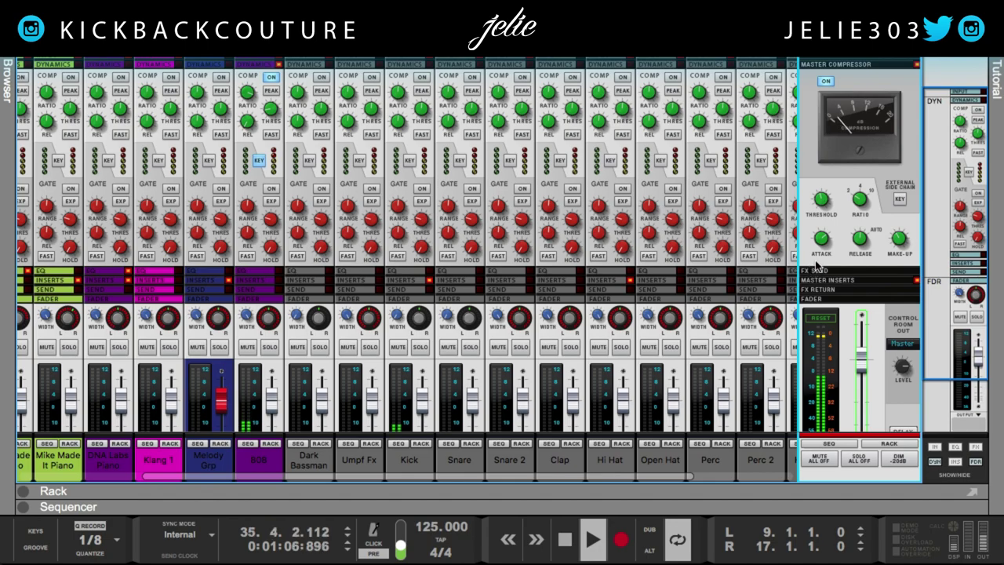
key(space)
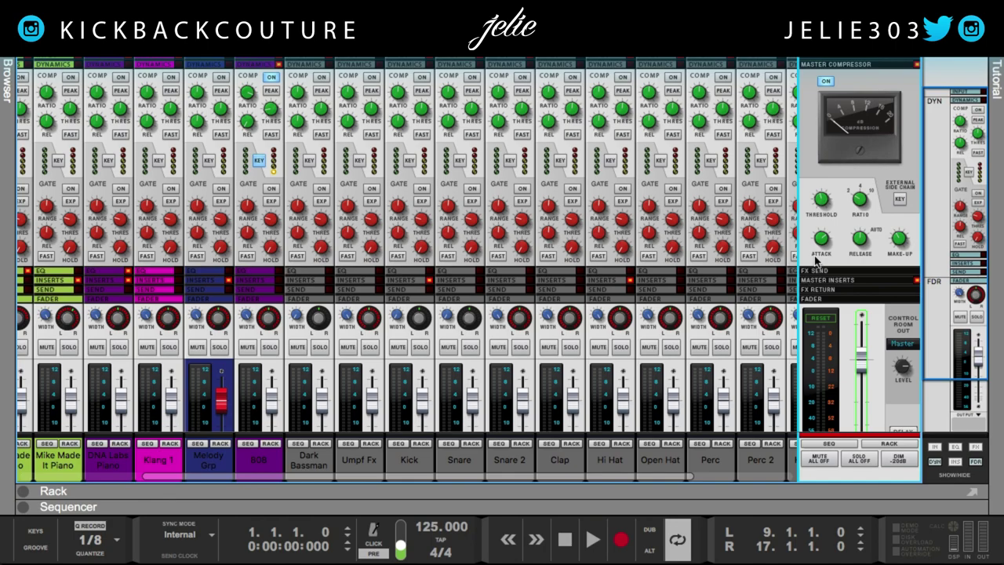
Play the song from bar 17 and try a slow 30 ms attack on the master compressor
click(825, 238)
drag(826, 238, 830, 105)
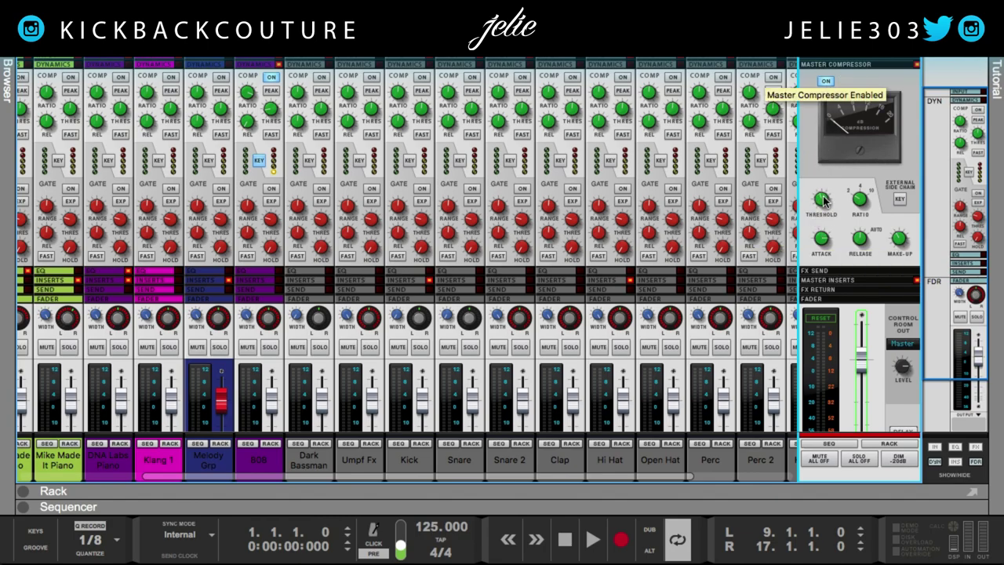
key(space)
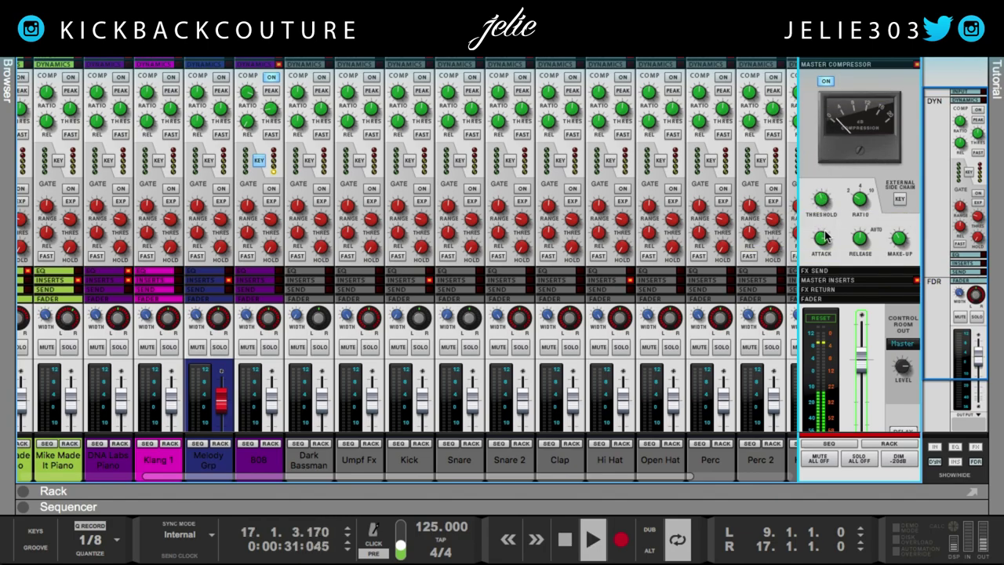
drag(823, 239, 818, 293)
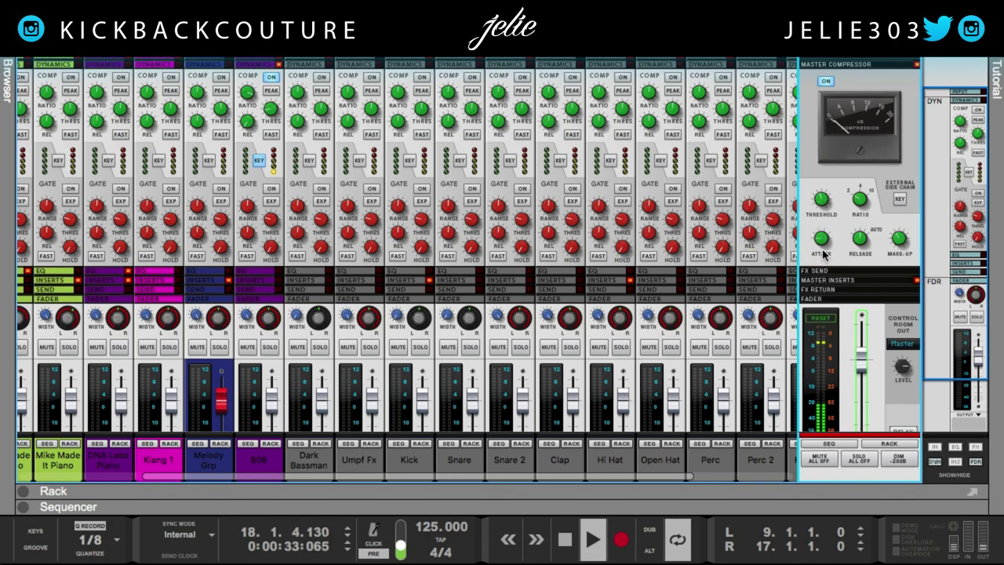
mouse_move(825, 247)
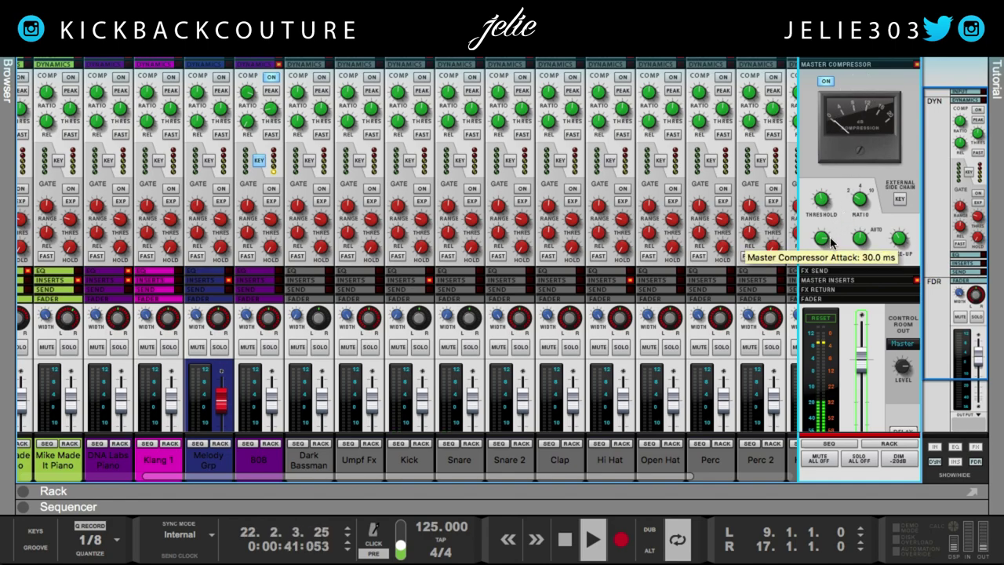
Try the fastest attack of 0.1 ms on the master compressor during playback, and stop the song
drag(820, 241, 834, 402)
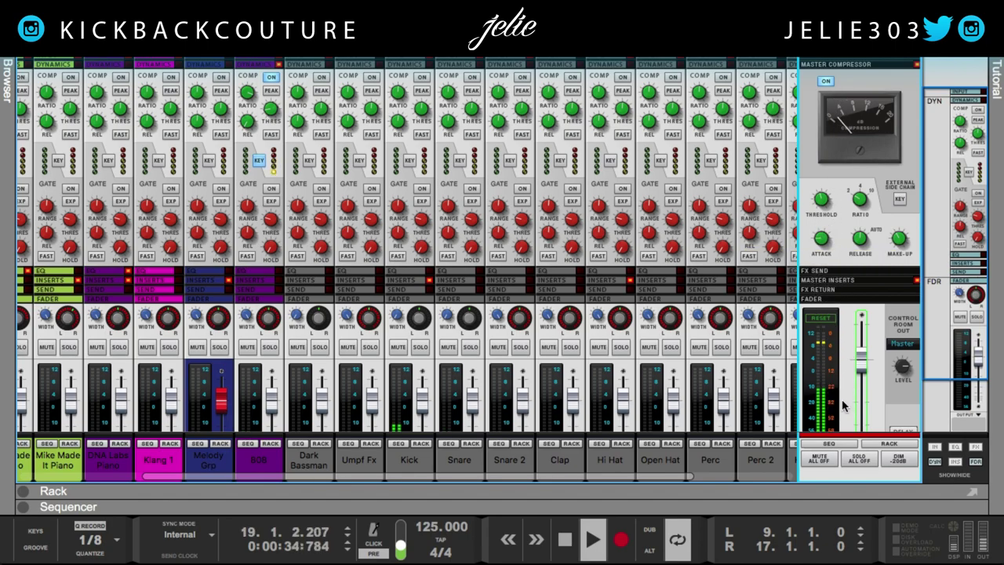
click(825, 244)
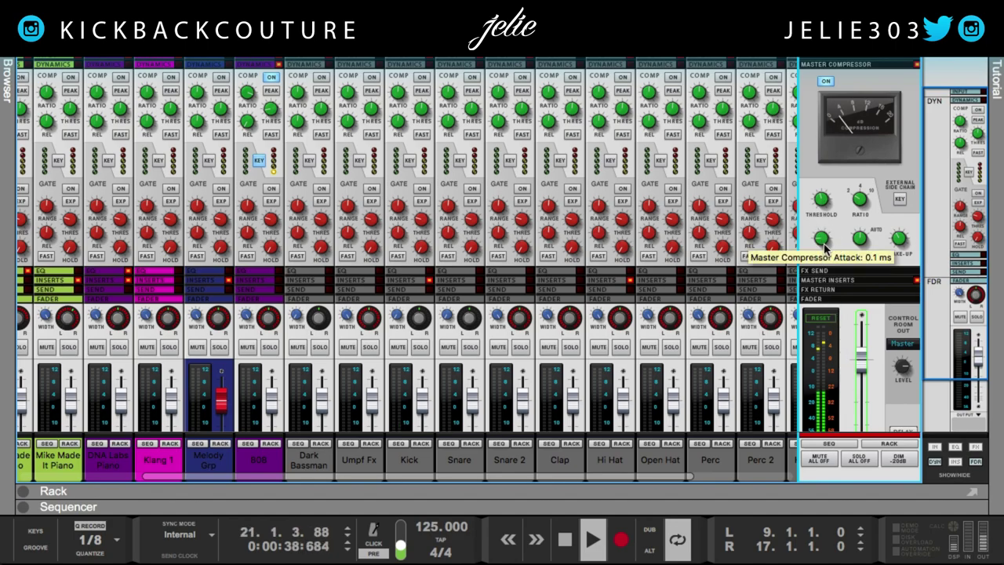
key(space)
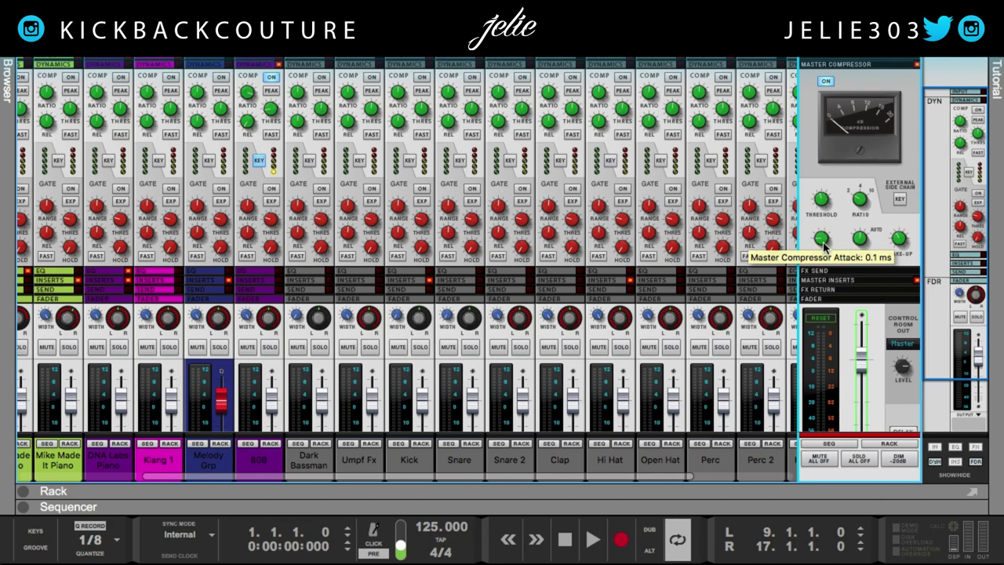
Set the master compressor's attack to 0.3 ms and resume playback to hear it
drag(824, 246, 827, 191)
drag(823, 288, 813, 358)
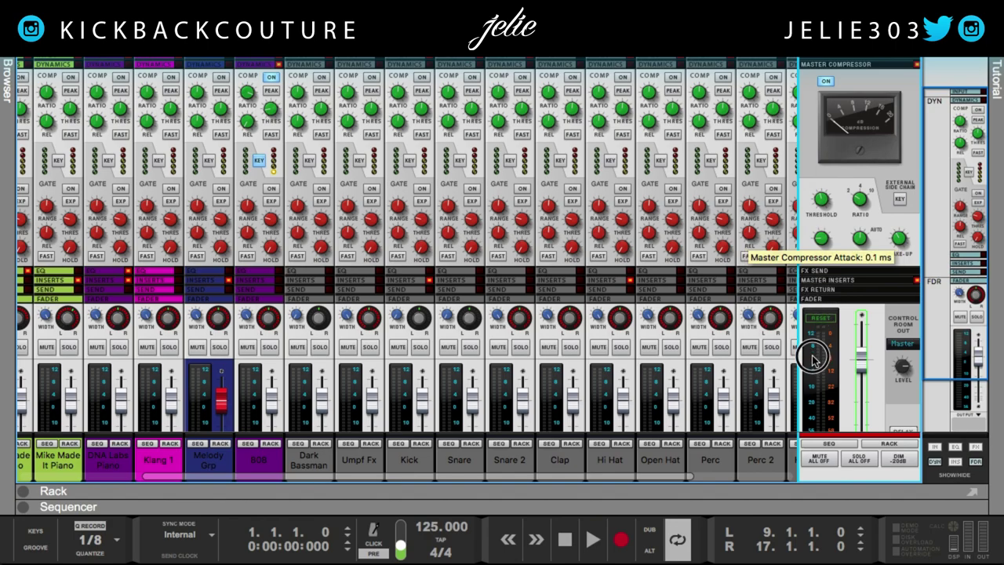
drag(813, 358, 807, 511)
key(space)
mouse_move(822, 237)
mouse_down()
mouse_move(817, 229)
mouse_move(821, 237)
mouse_up()
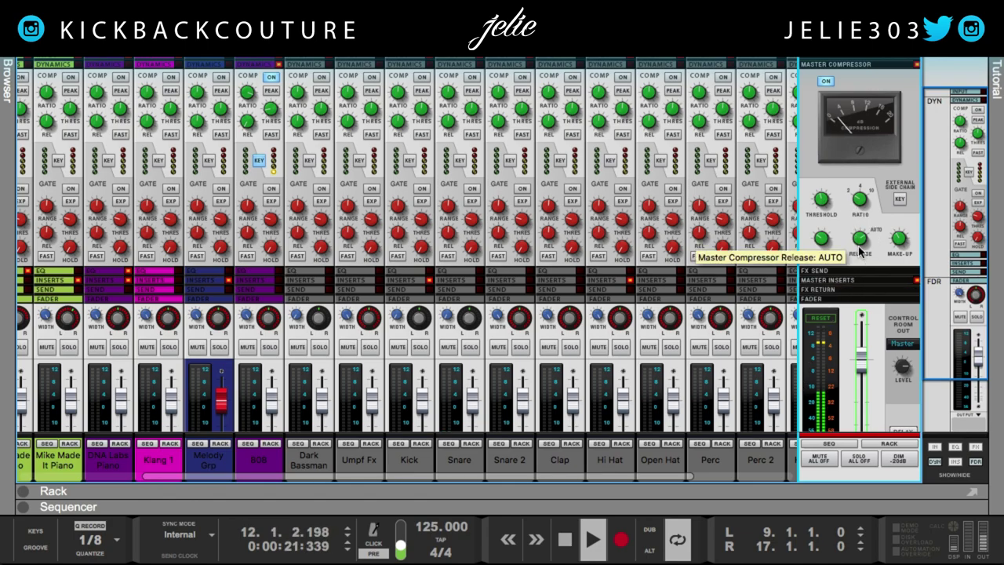
Try shorter release times on the master compressor, including 0.6 s, while the song plays, and stop playback
drag(862, 244, 871, 356)
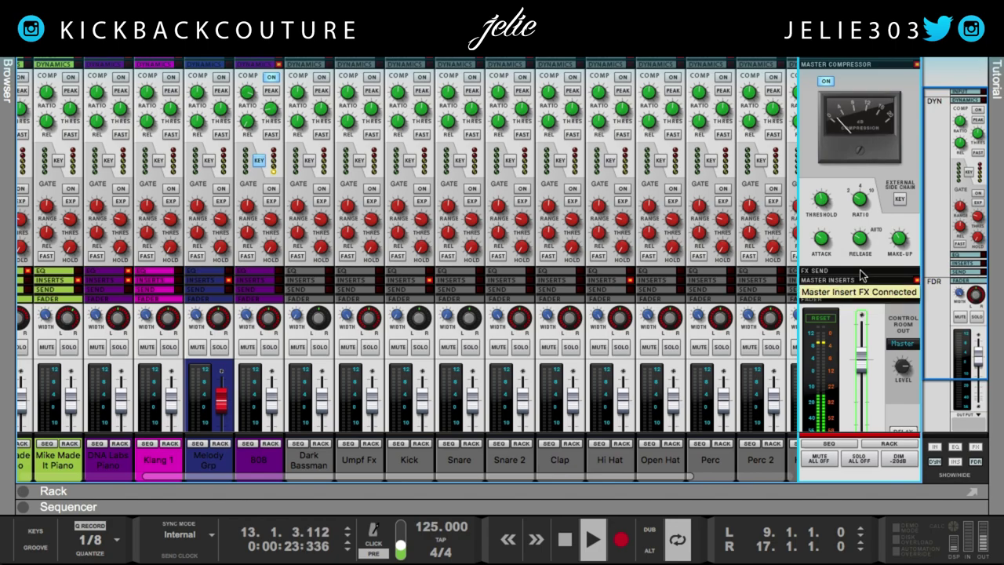
drag(859, 241, 862, 238)
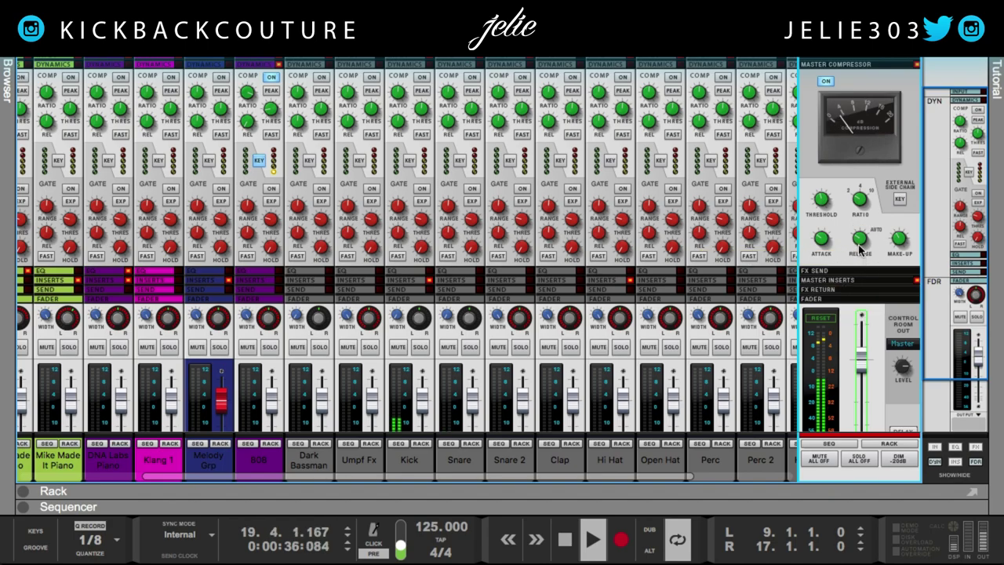
click(858, 242)
drag(858, 243, 863, 246)
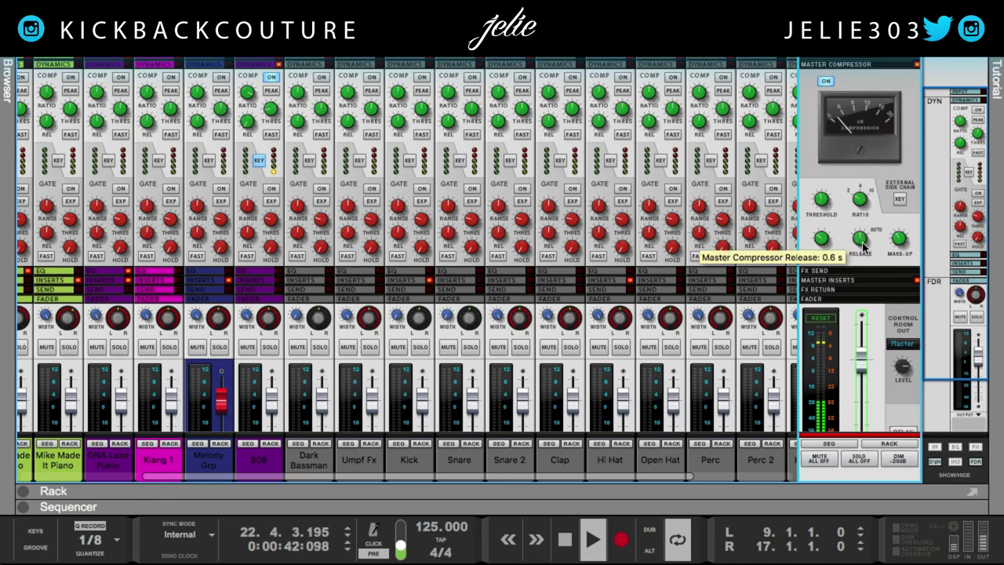
key(space)
Sweep the master compressor's release down to 0.1 s and back up to AUTO while playback is stopped
drag(861, 244, 853, 302)
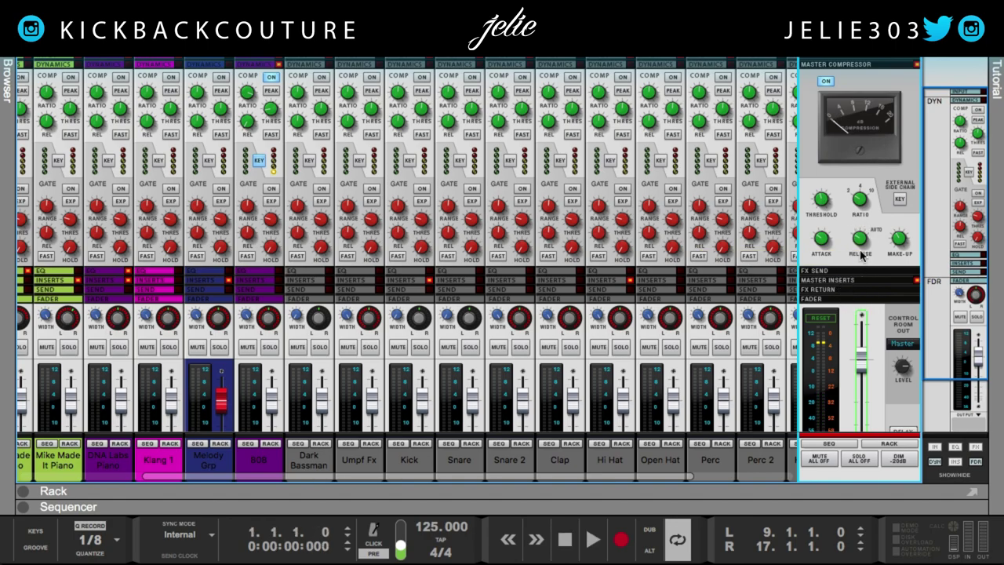
drag(860, 245, 860, 248)
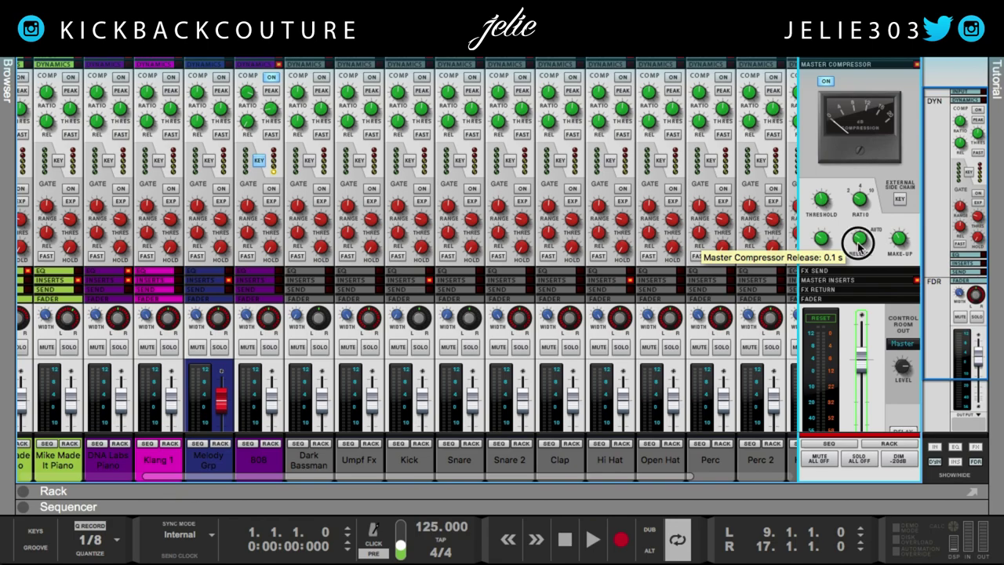
drag(858, 240, 862, 185)
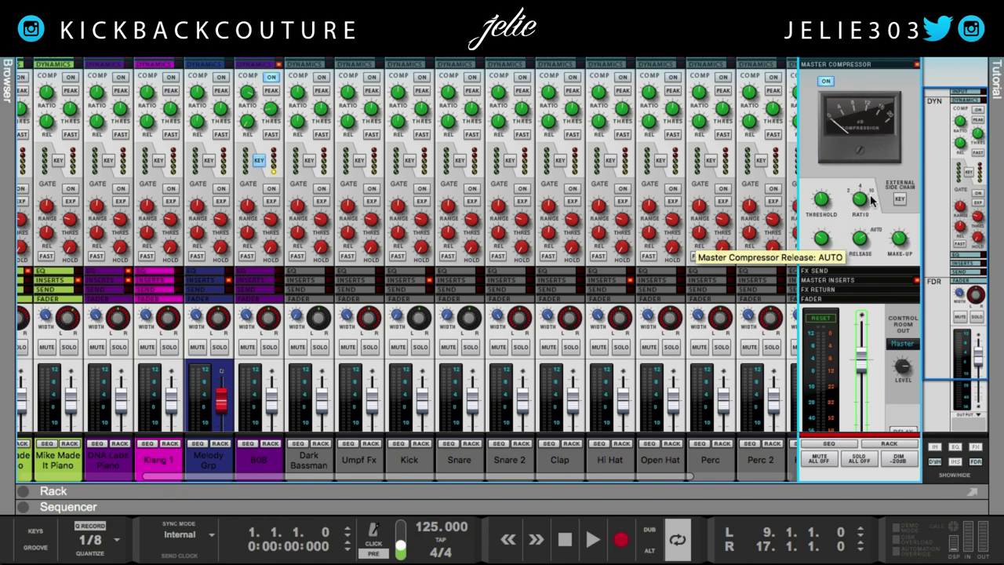
mouse_move(864, 244)
mouse_down()
mouse_move(863, 213)
mouse_move(871, 259)
mouse_up()
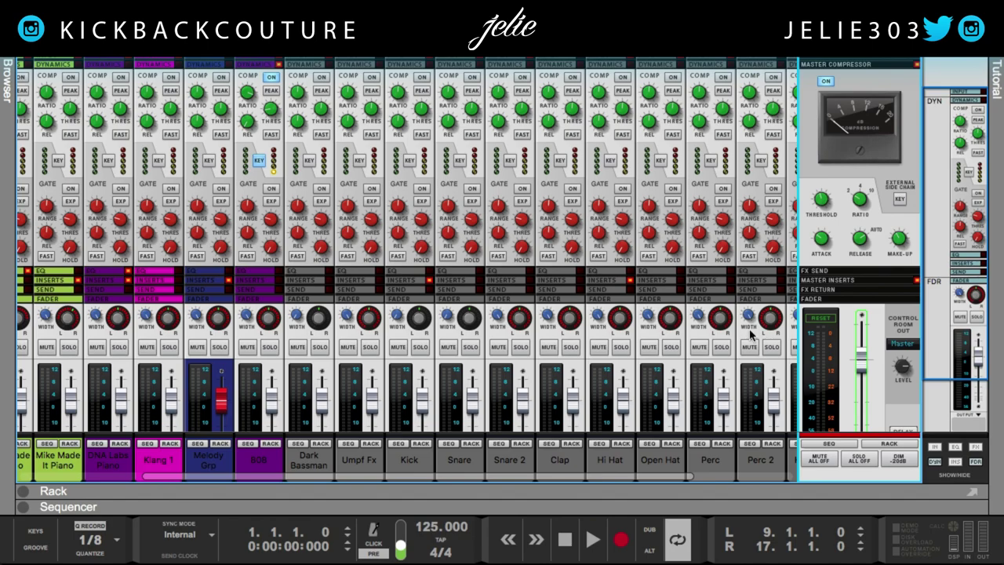
Play the song from bar 17 and fine-tune the master compressor's release by ear
key(space)
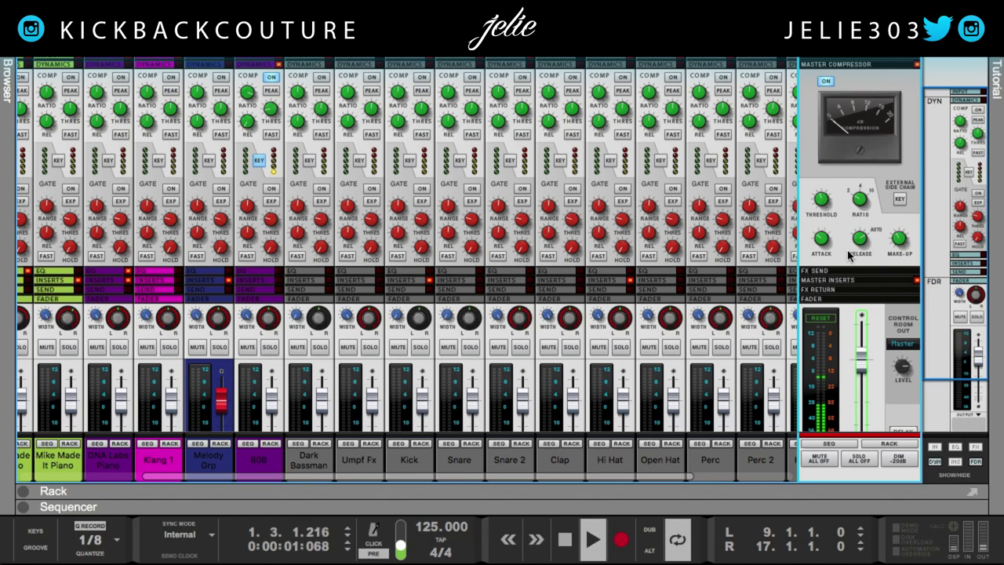
key(KP_2)
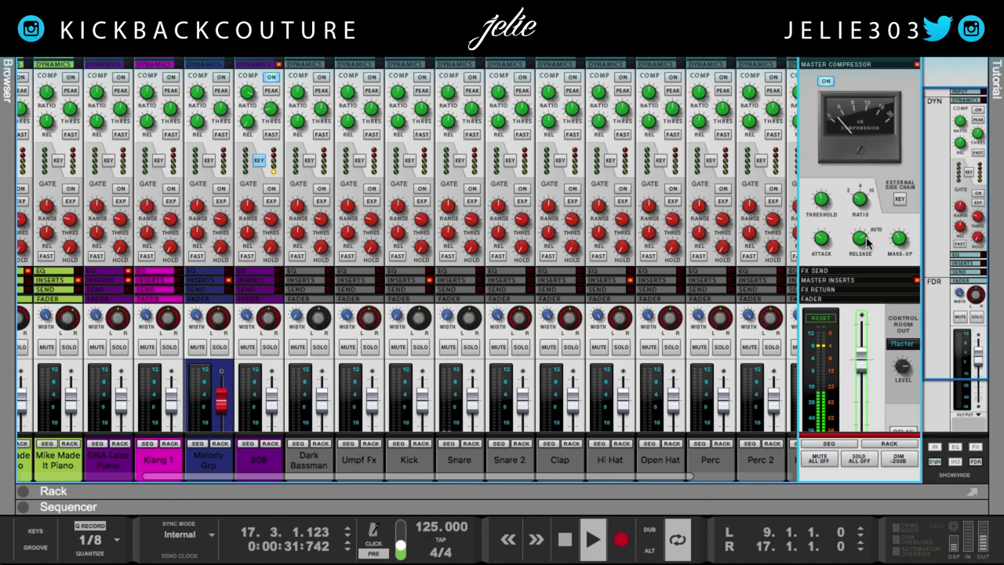
drag(863, 245, 865, 242)
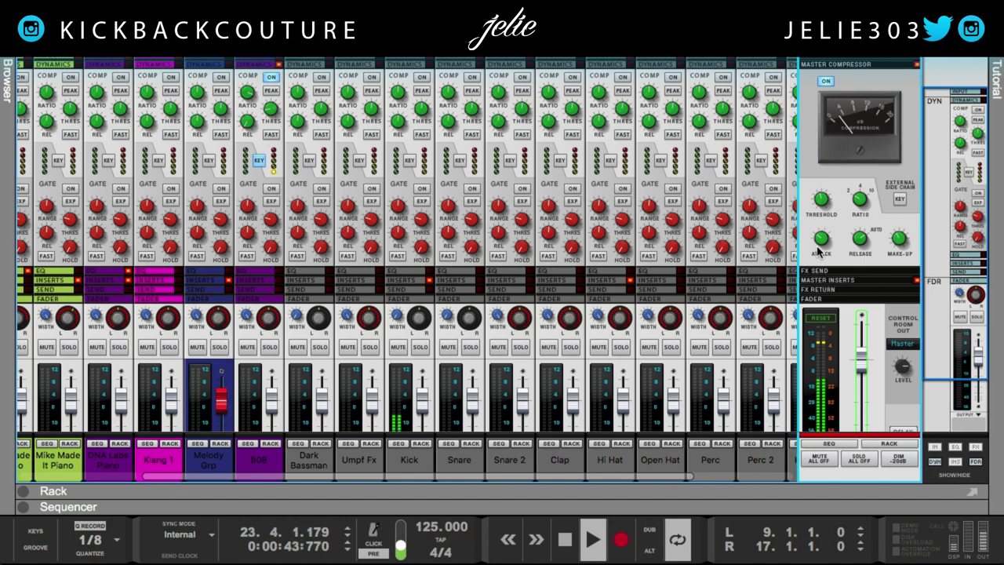
Check the master compressor's attack value and compare playback from bar 9 with playback from bar 17
mouse_move(819, 251)
key(1)
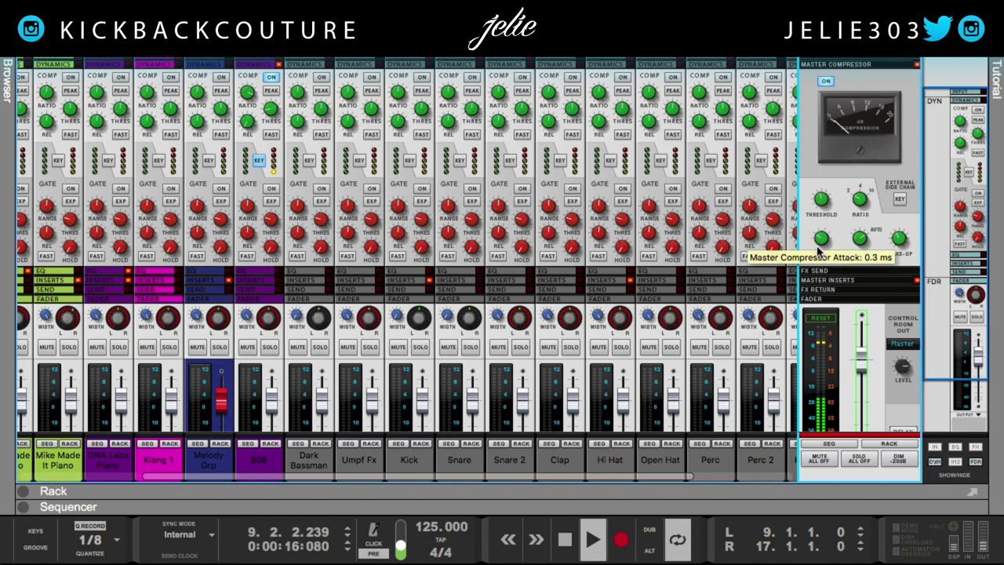
key(2)
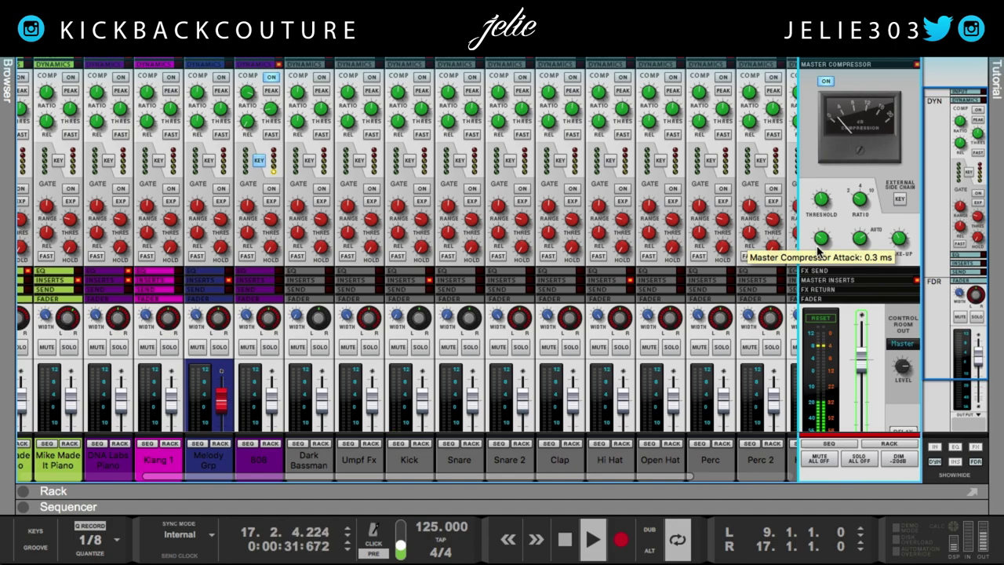
Listen to the song from about bar 25 and again from bar 17 in the full mixer view, and return playback to the start
drag(677, 501, 653, 384)
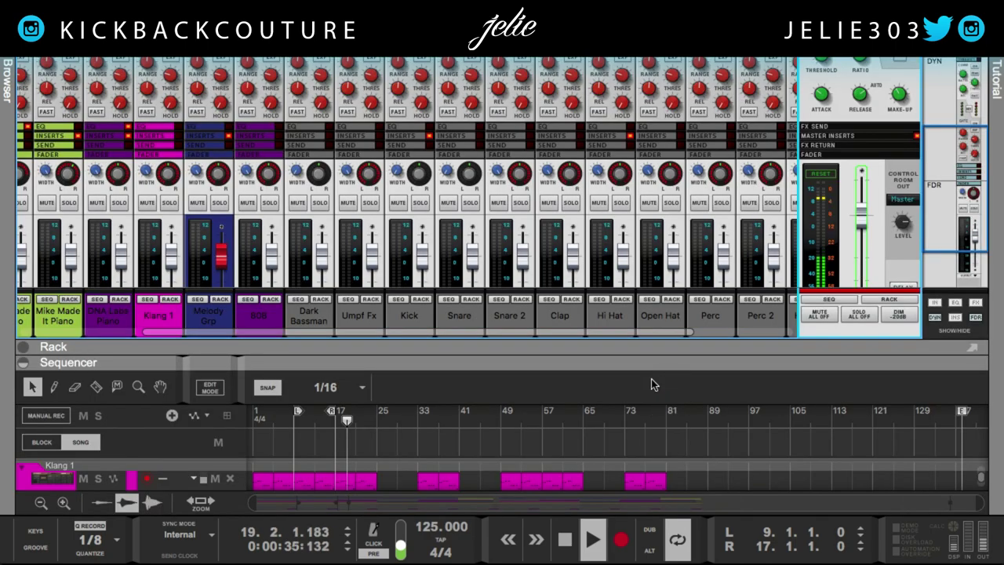
click(378, 416)
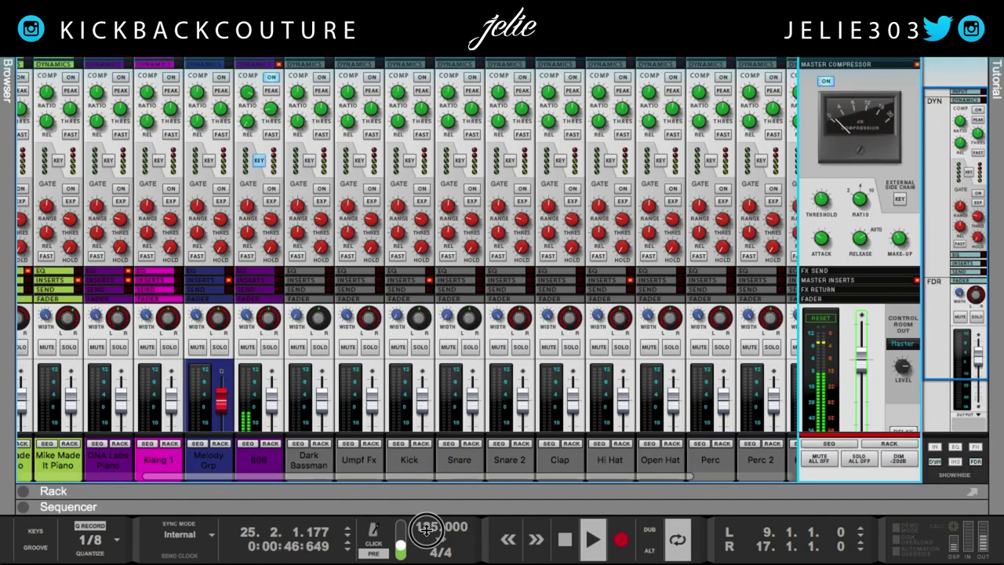
drag(444, 355, 427, 542)
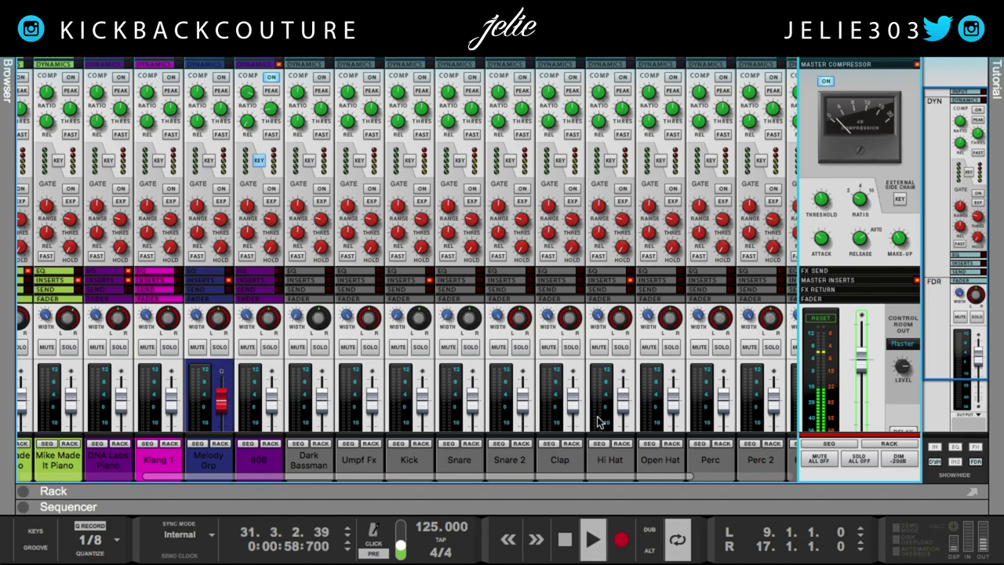
key(KP_2)
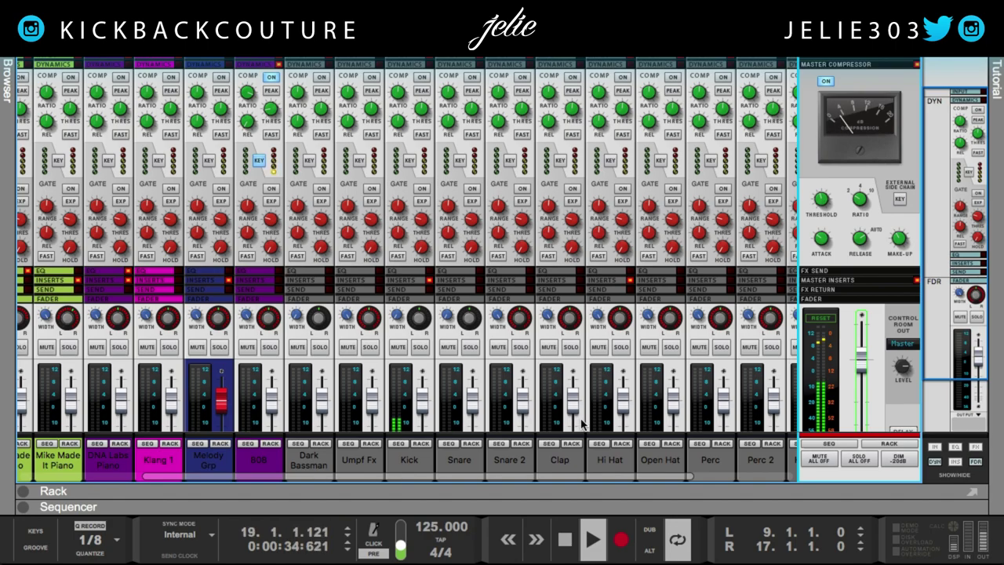
key(KP_0)
key(KP_0)
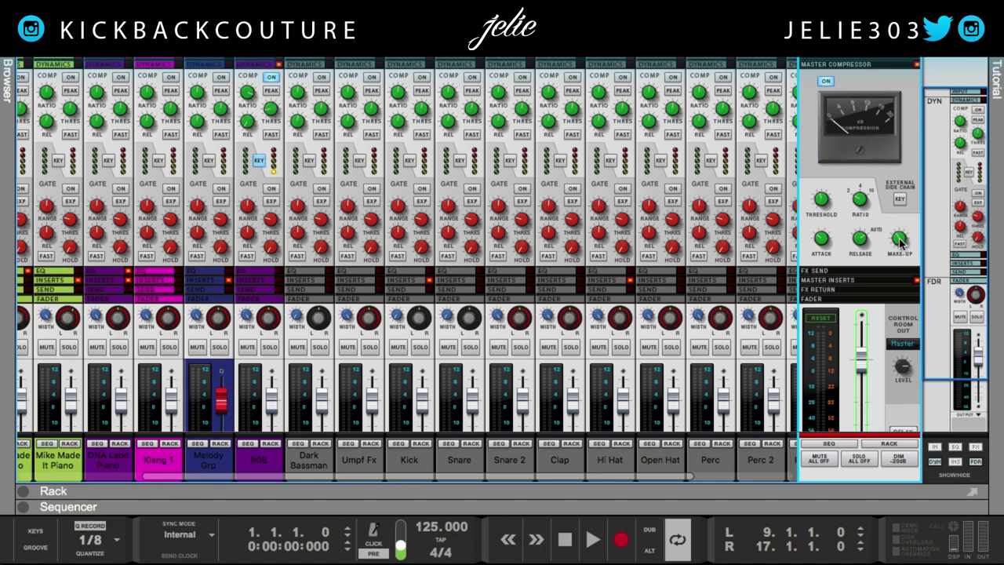
Raise the master compressor's make-up gain to about 4.13 dB while the song plays from bar 17, and stop playback
mouse_move(902, 247)
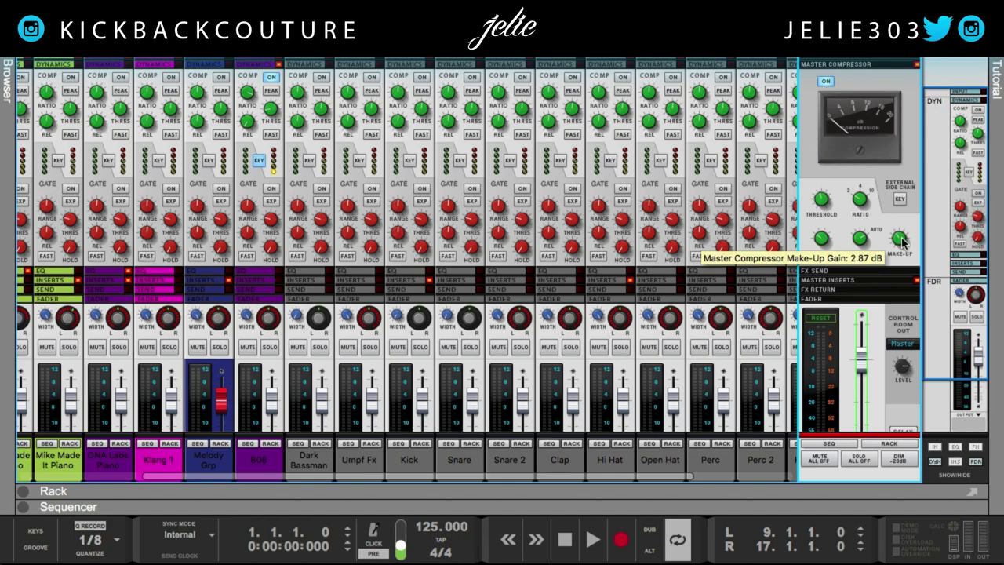
key(space)
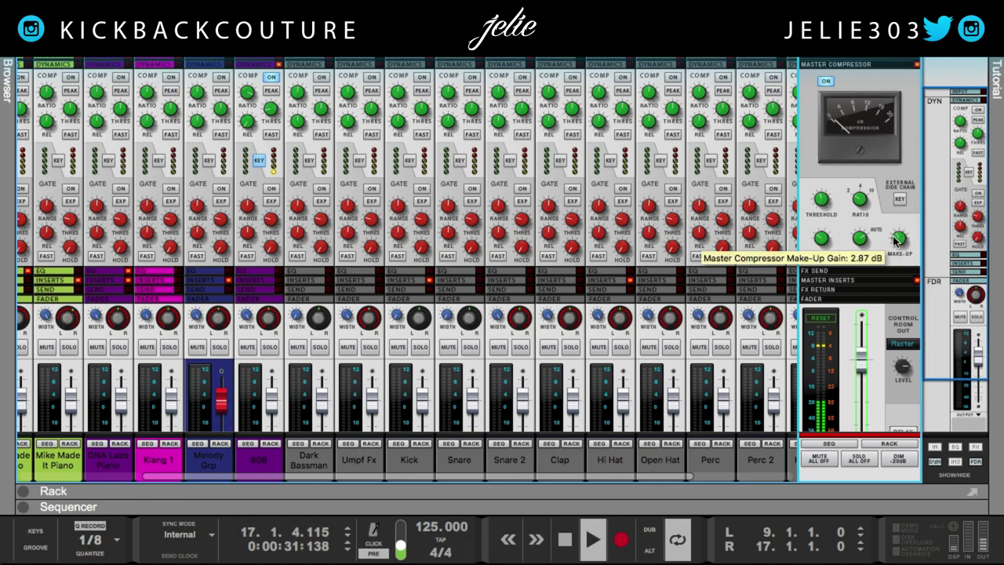
drag(898, 240, 900, 244)
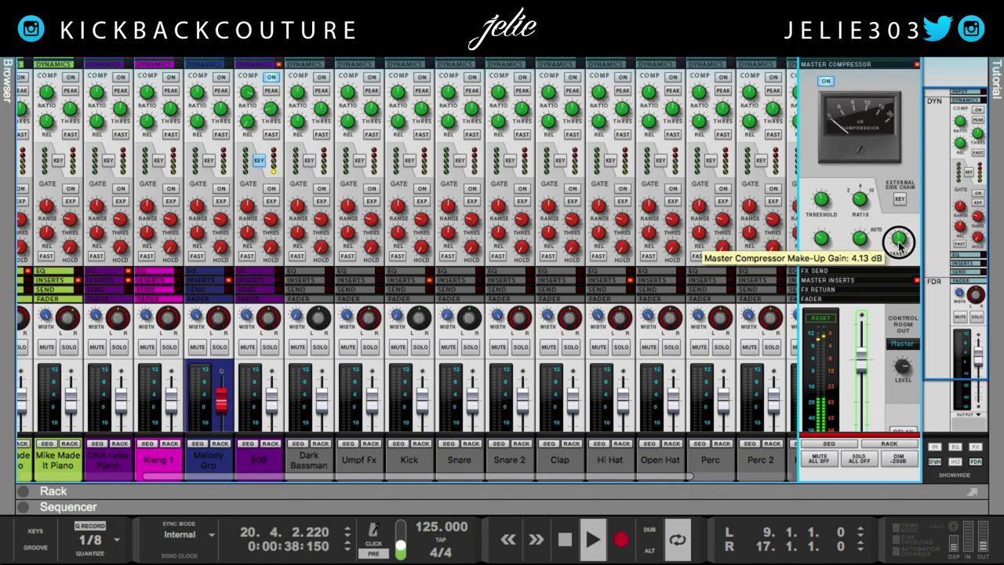
key(space)
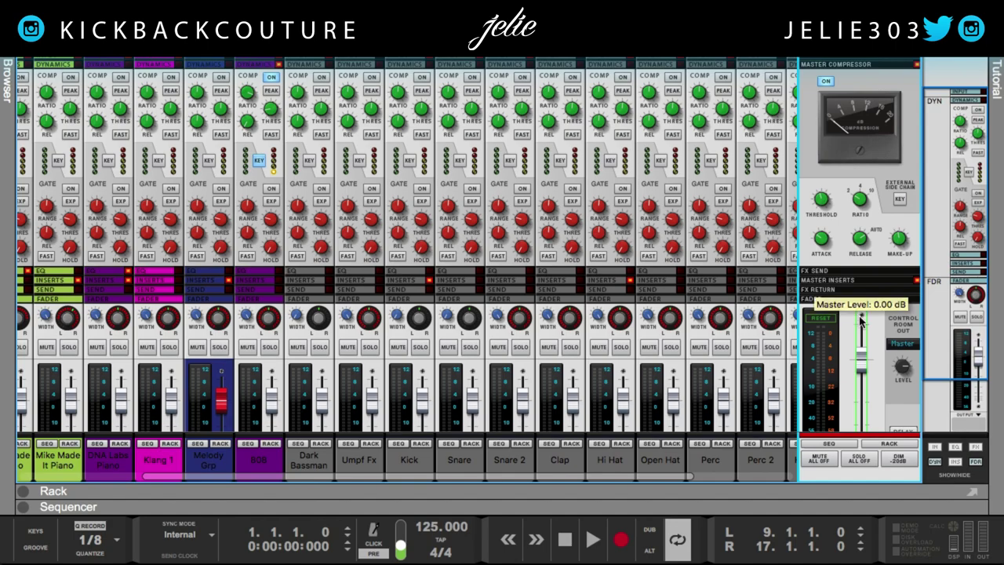
Unfold the Master Section on the rack's rear side, inspect its dynamics sidechain inputs, and return to the front view
key(F6)
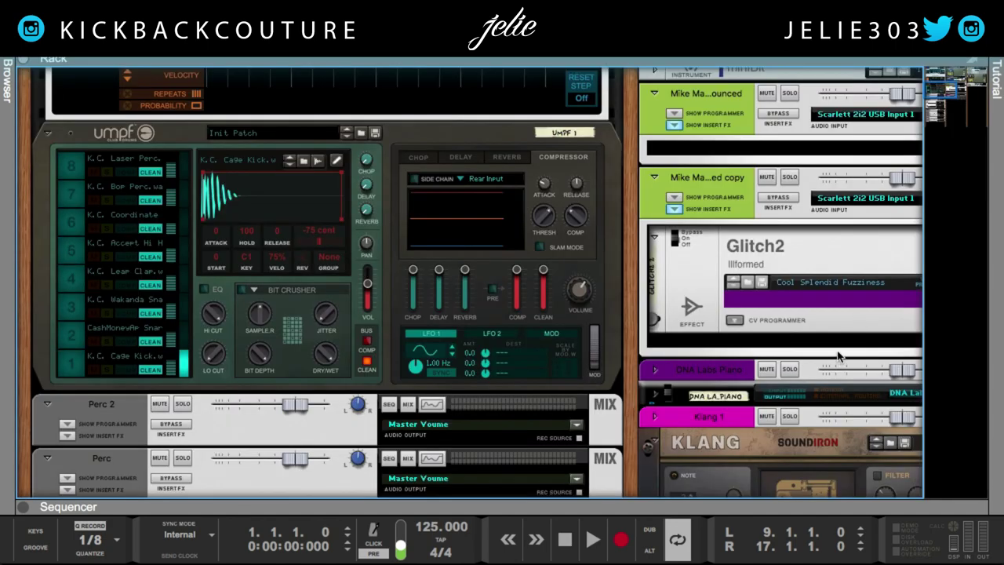
key(Tab)
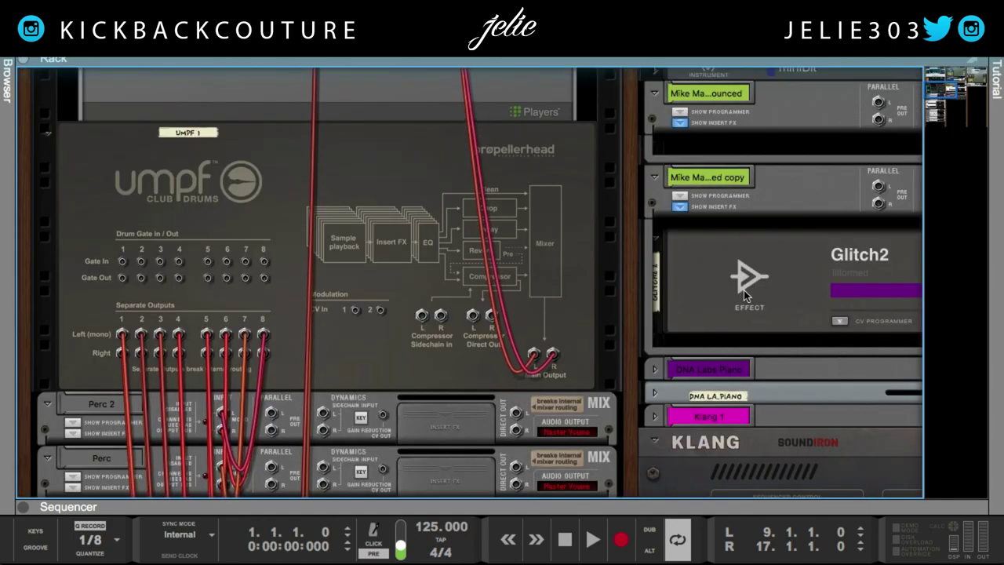
scroll(745, 290, right, 10)
scroll(713, 277, up, 6)
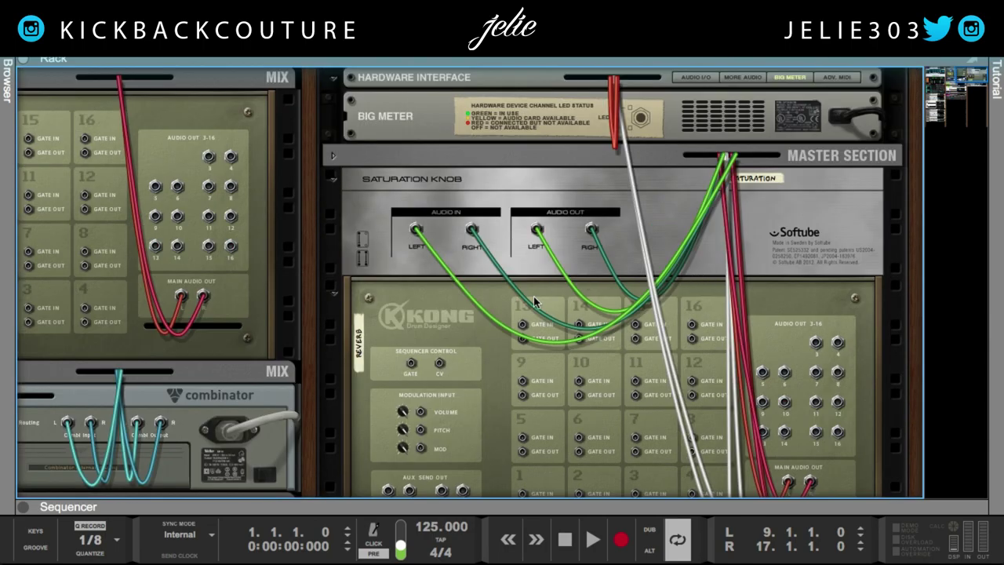
click(332, 155)
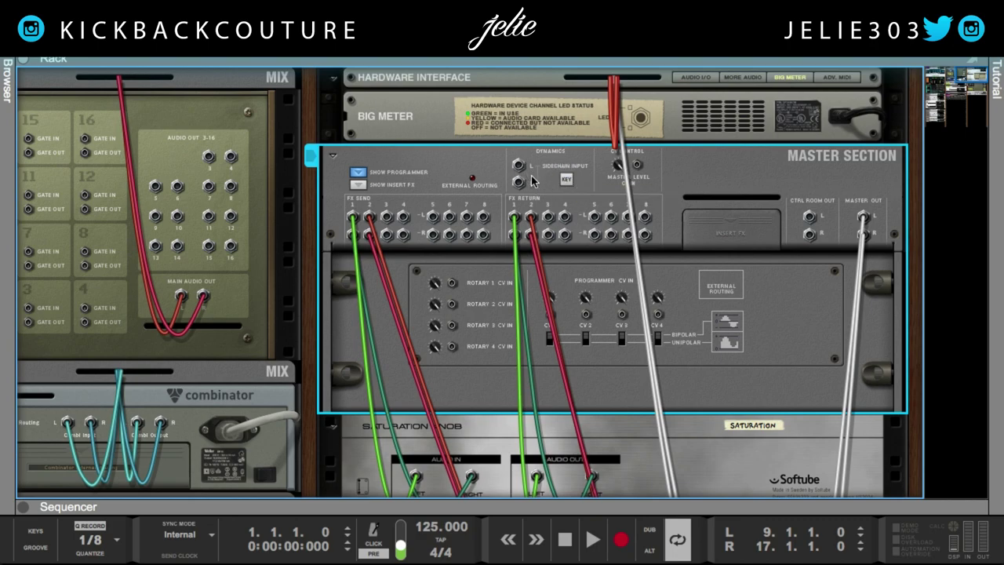
key(Tab)
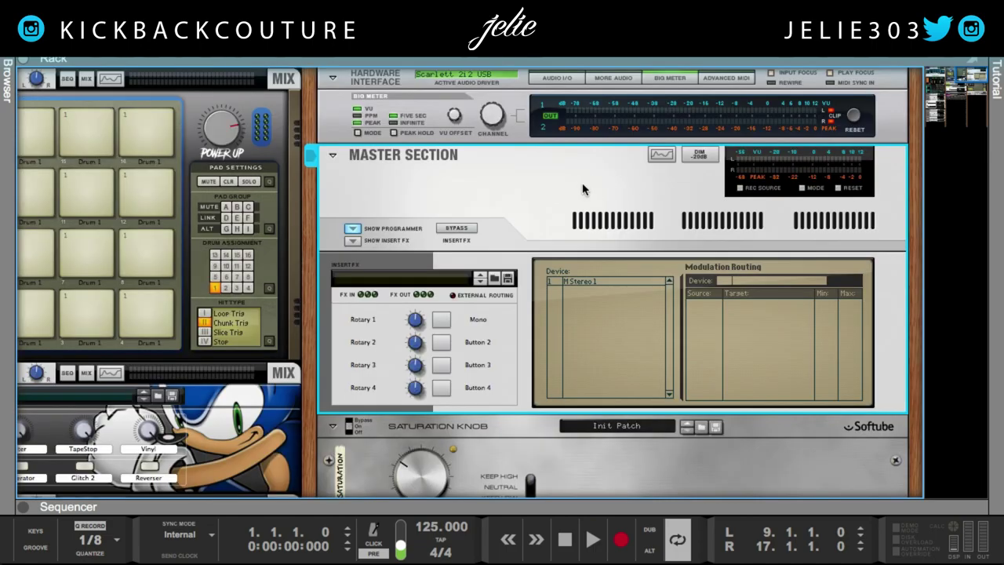
Inspect the Master Section's rear sidechain inputs alongside the mixer's master compressor, and flip the rack back to its front
key(Tab)
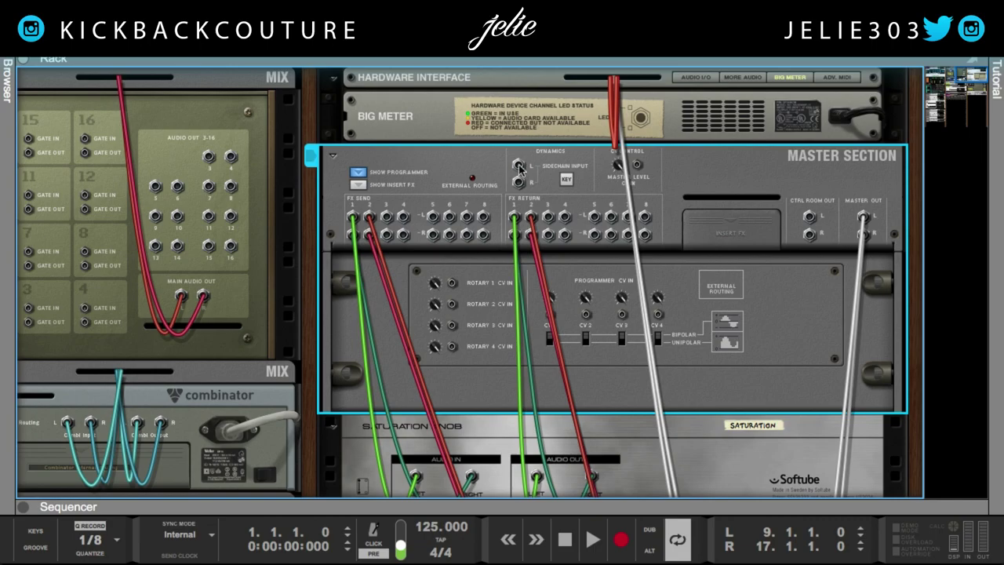
drag(584, 60, 587, 332)
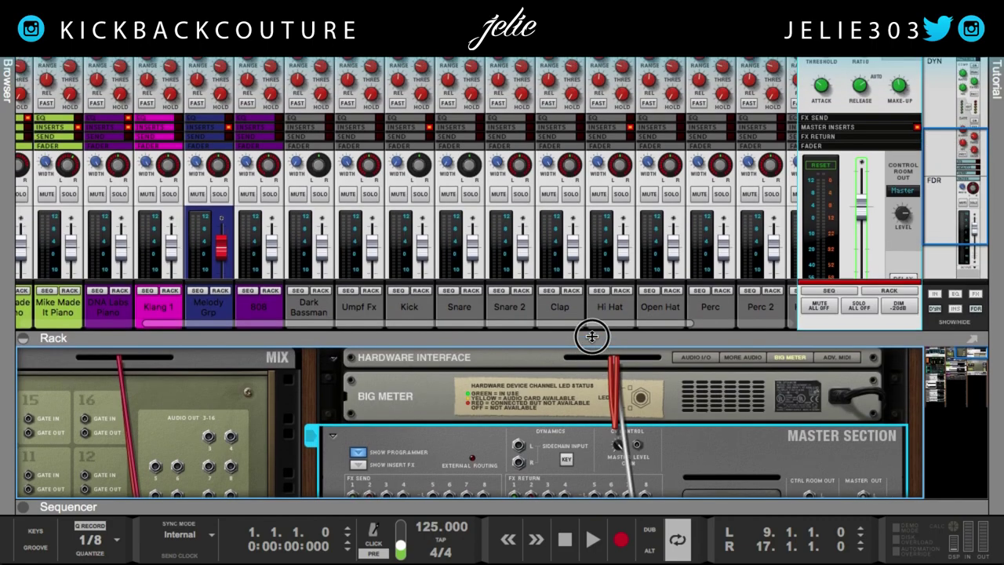
scroll(758, 240, down, 3)
key(Tab)
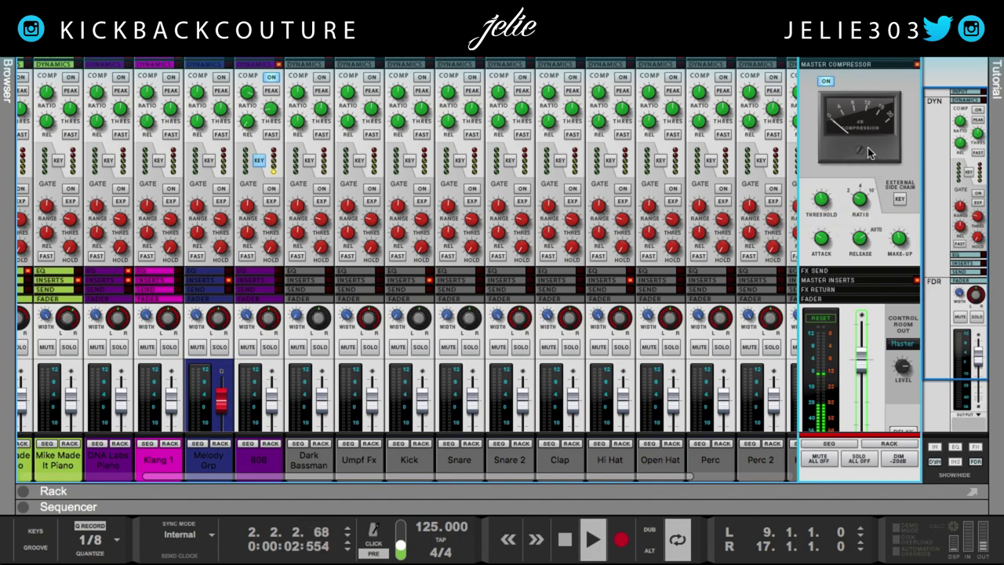
Compare the song with and without the master compressor by repeatedly bypassing and re-enabling it during playback, and stop
click(825, 82)
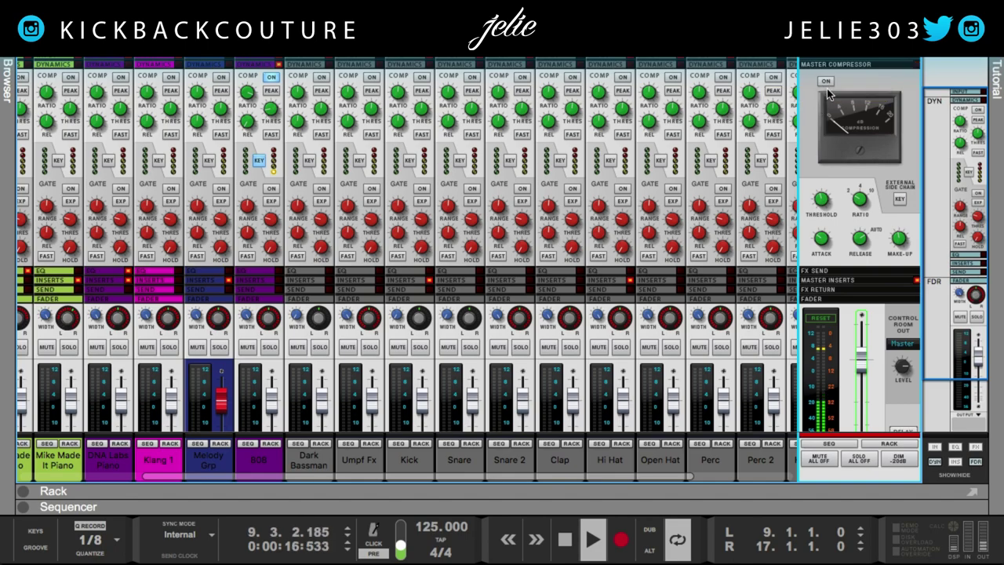
click(825, 81)
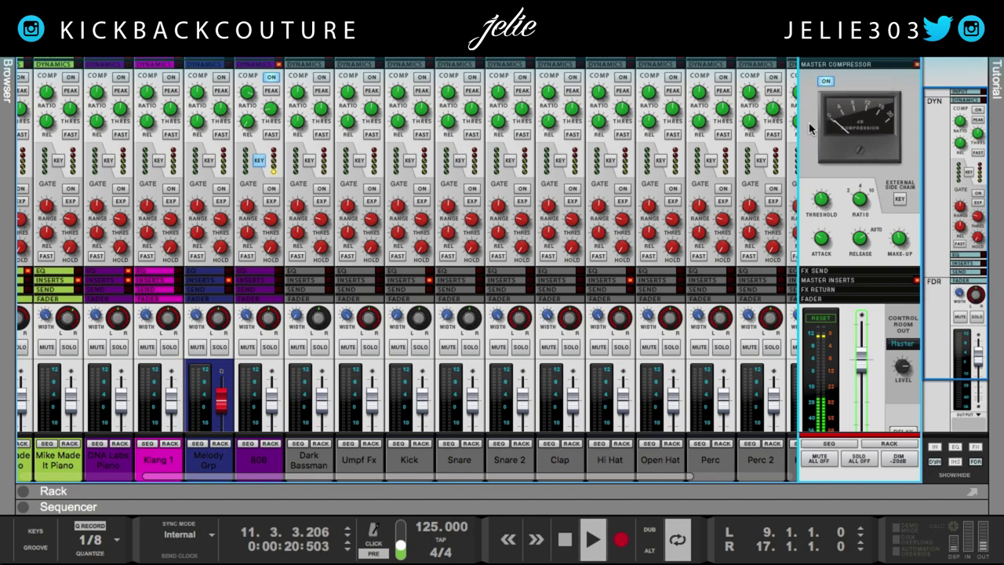
click(825, 82)
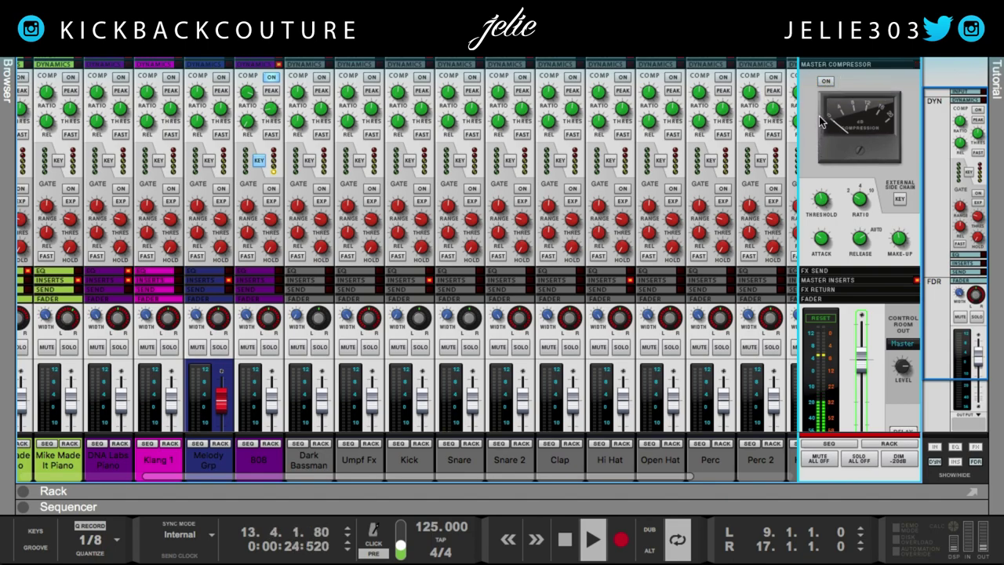
click(825, 82)
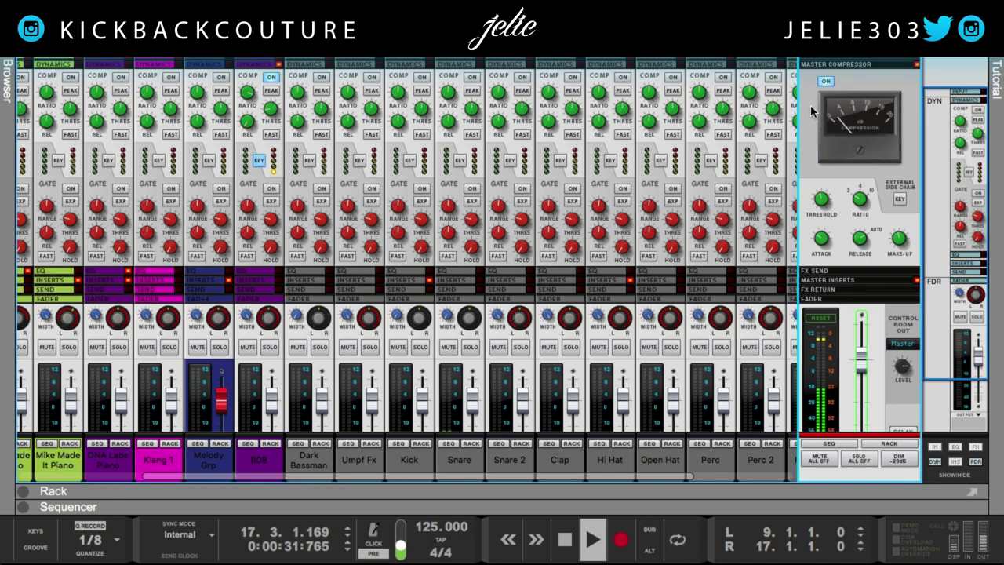
click(820, 84)
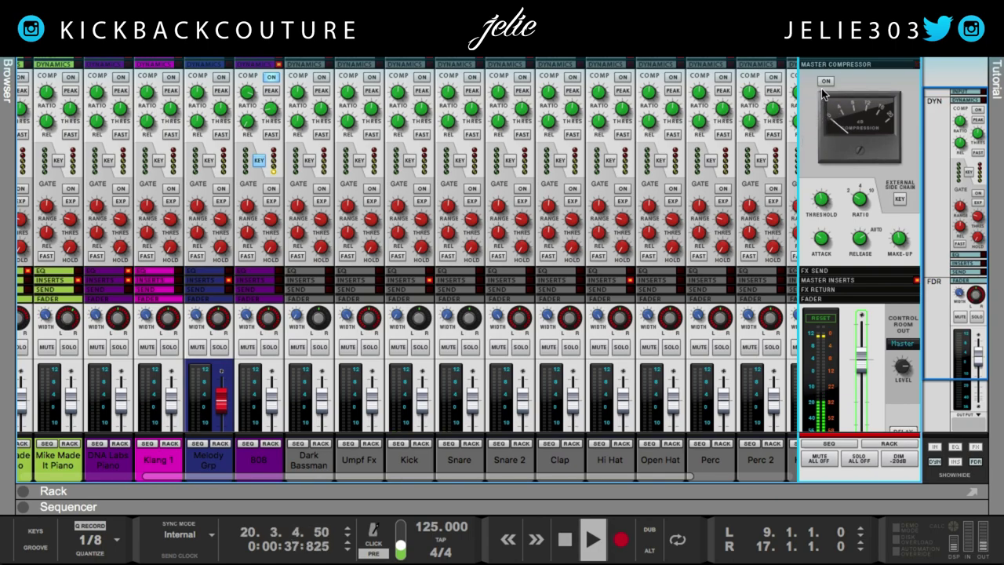
click(824, 83)
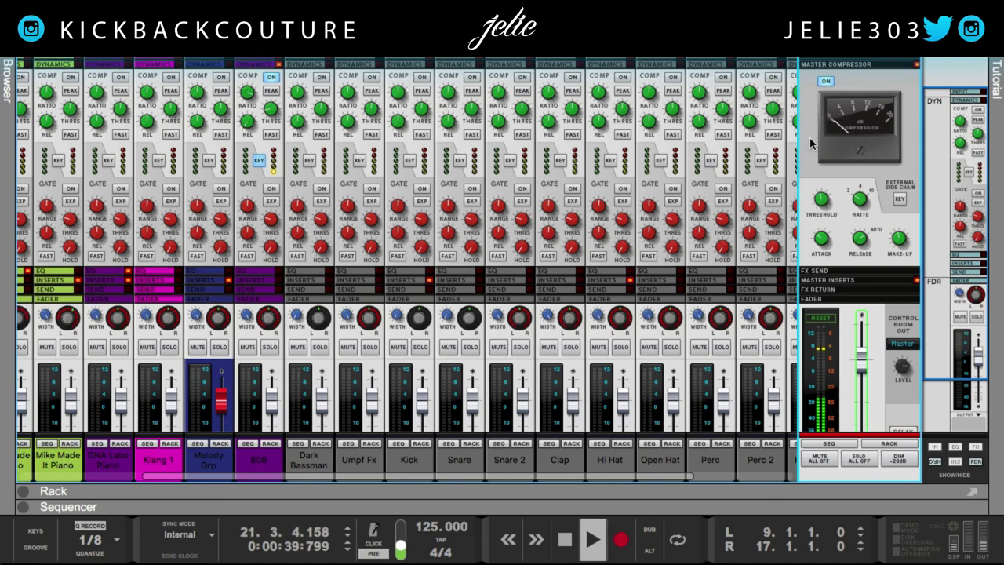
key(space)
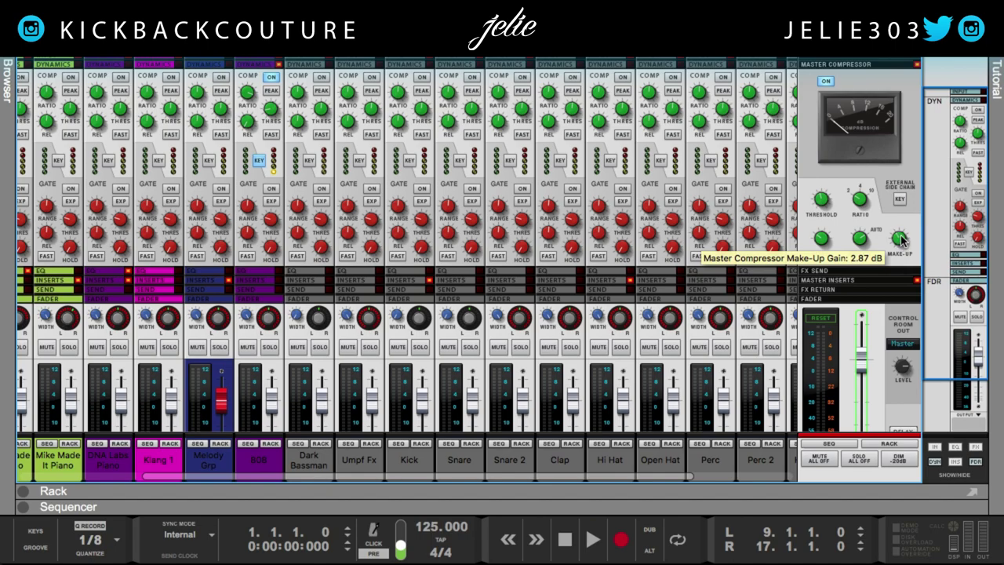
Try a lower make-up gain on the master compressor and undo the change
drag(901, 239, 899, 278)
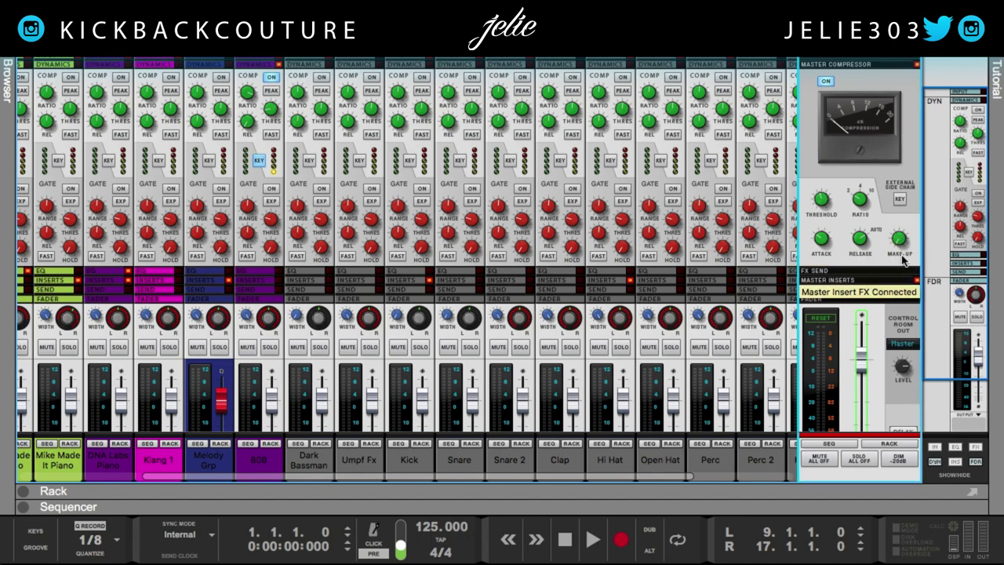
key(ctrl+z)
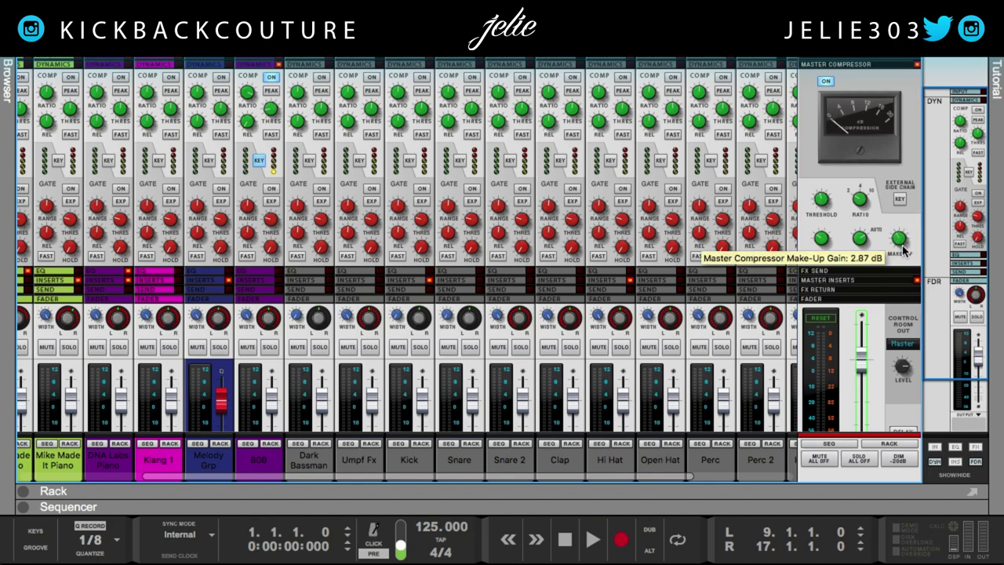
Play from bar 17 with the master compressor bypassed, switch it on and off again to compare, and stop
click(830, 81)
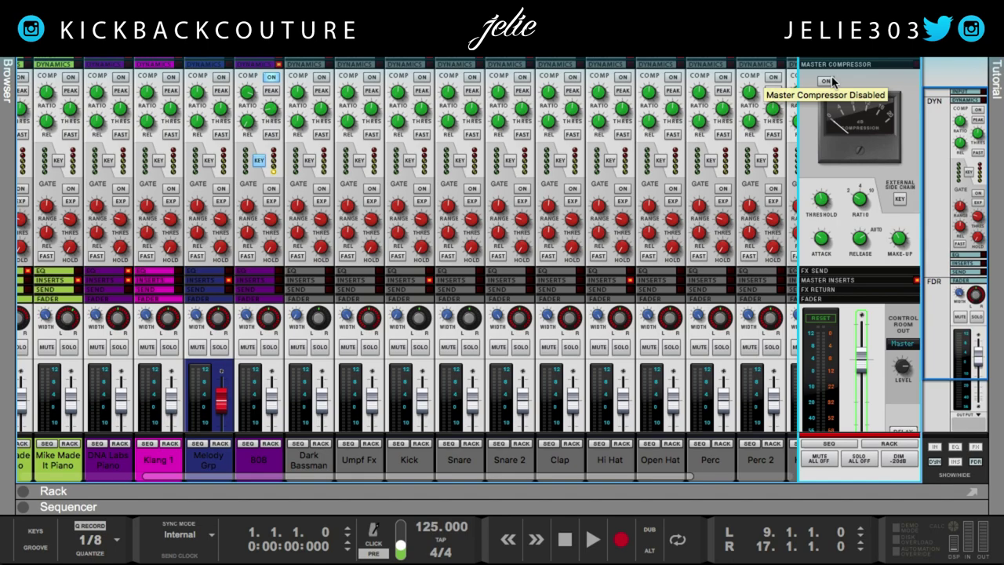
key(space)
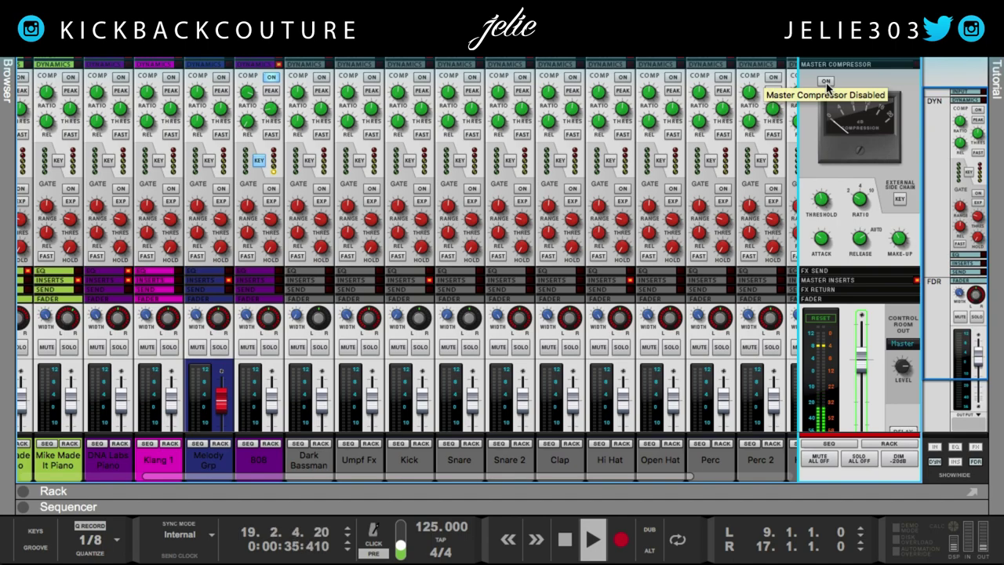
click(826, 82)
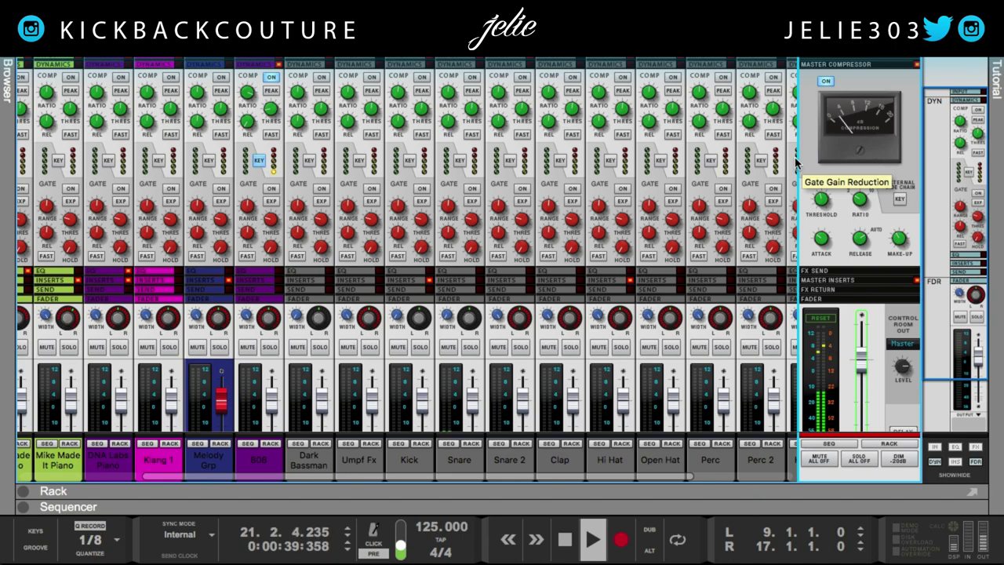
click(825, 81)
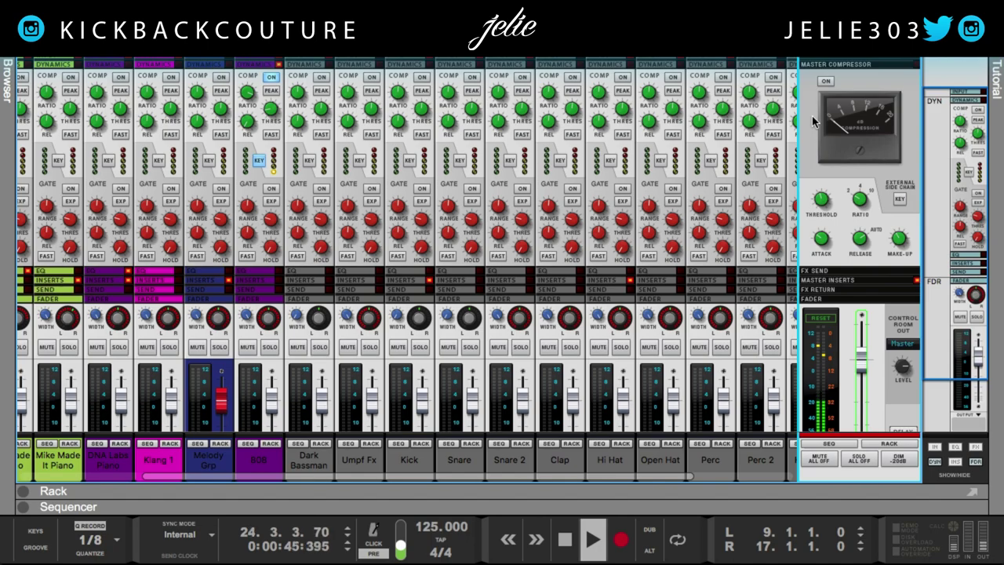
key(space)
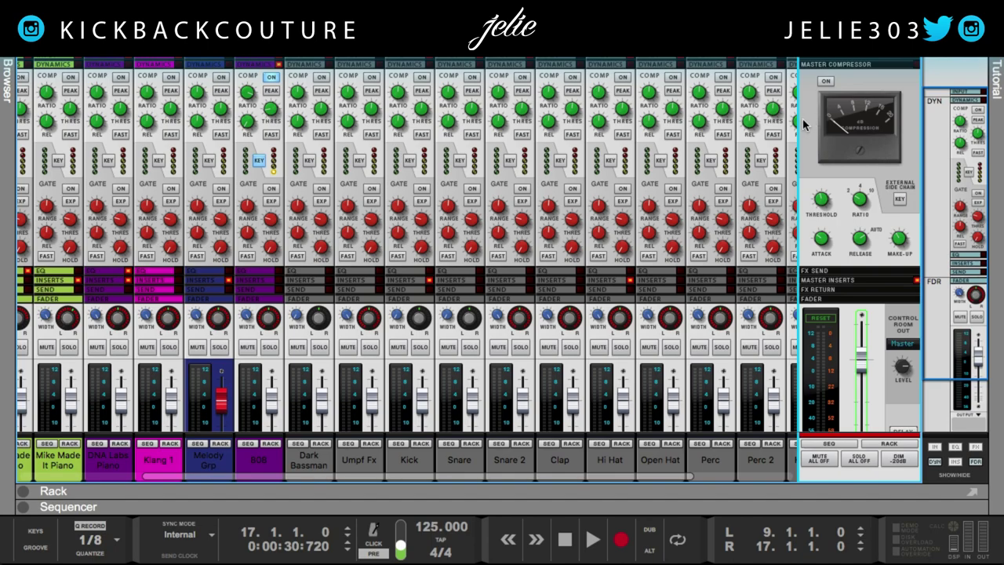
Re-enable the master compressor, play the song from the start, and look over the first mixer channels' faders and meters
key(shift+Return)
key(space)
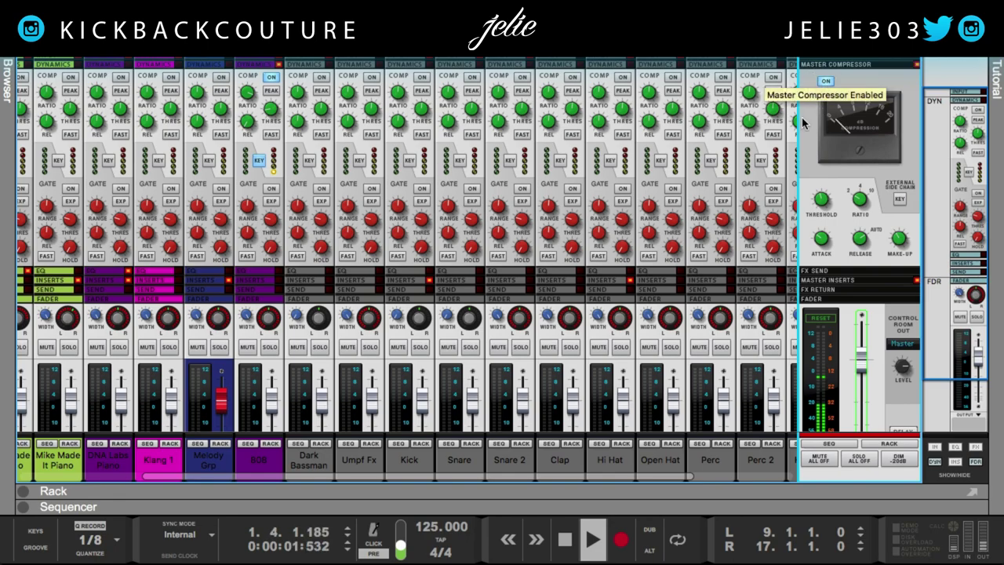
scroll(638, 206, left, 2)
scroll(638, 206, left, 3)
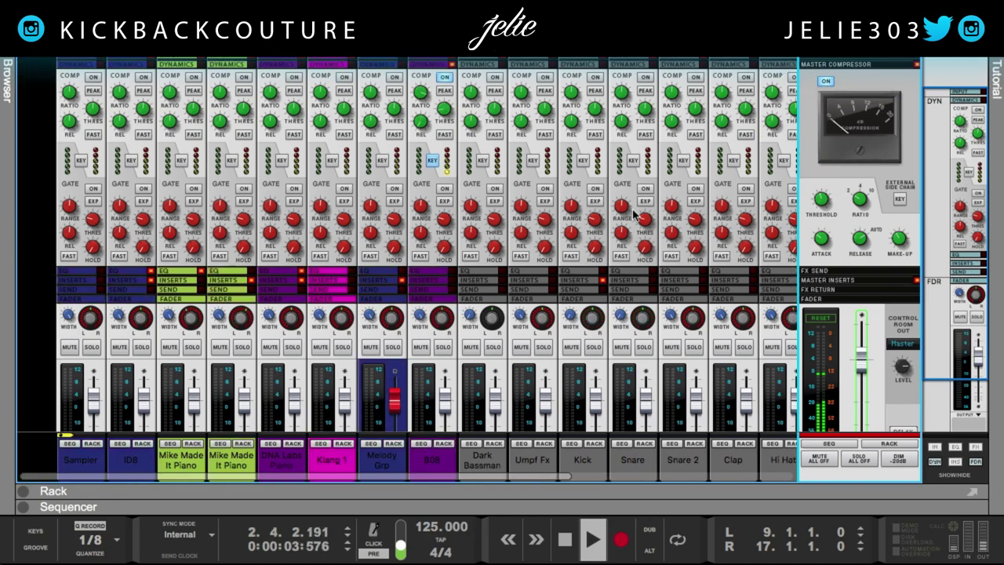
scroll(634, 211, down, 2)
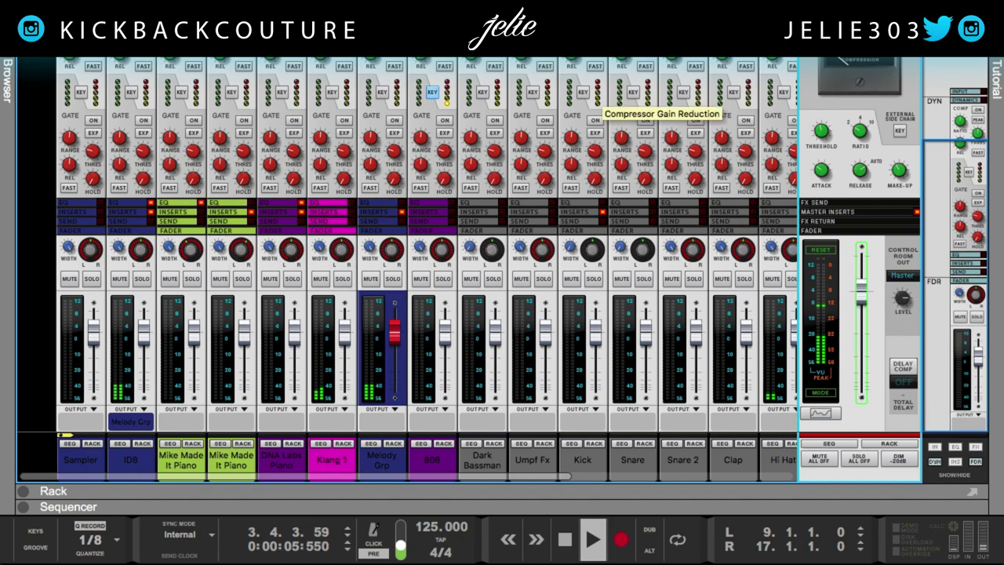